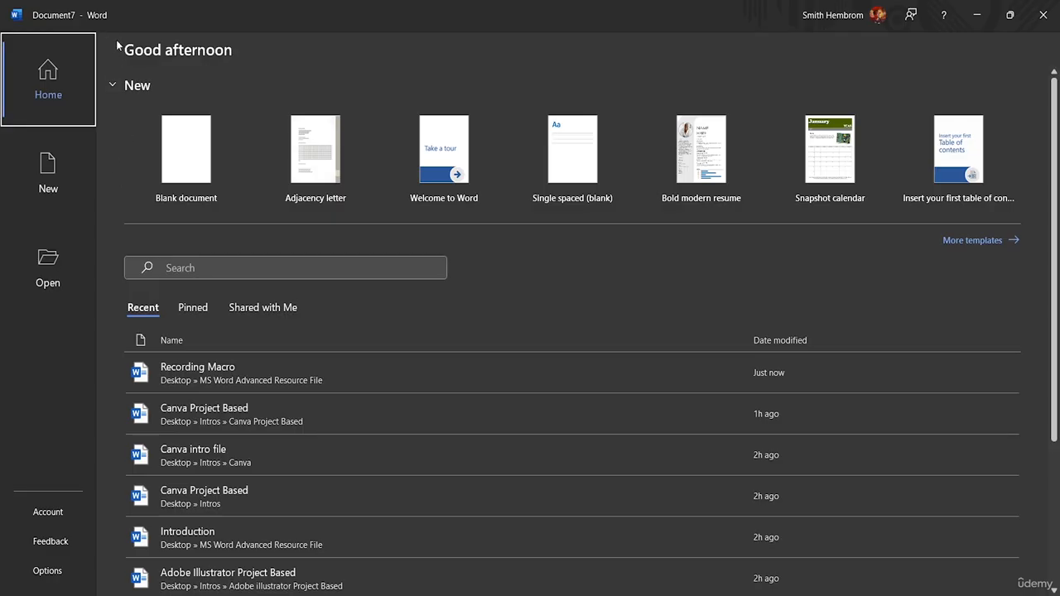
Step: Create a blank document and open its page border settings, moving the dialog off the middle of the page
click(191, 184)
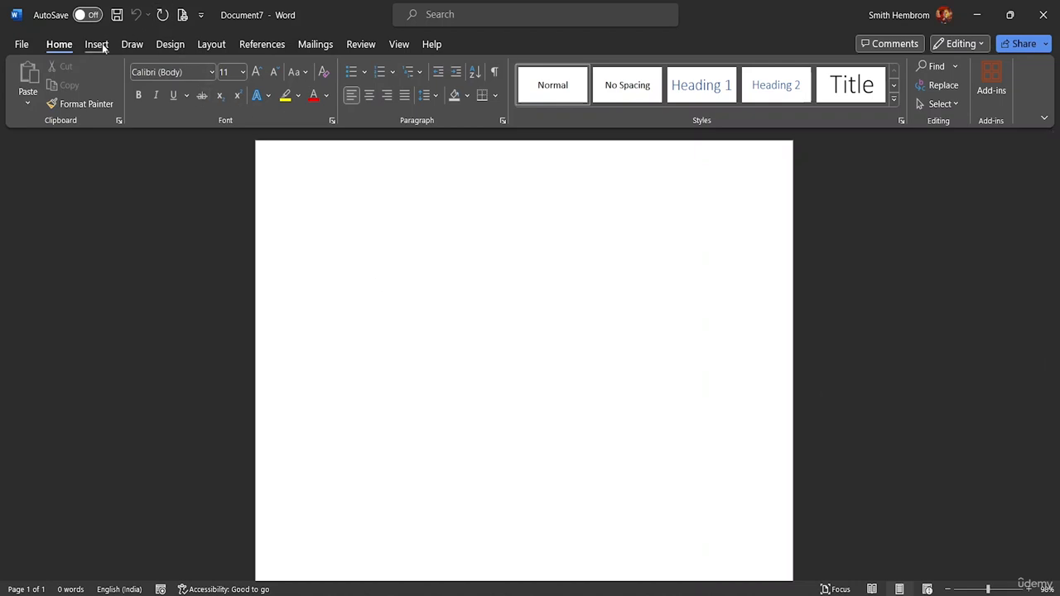
click(201, 46)
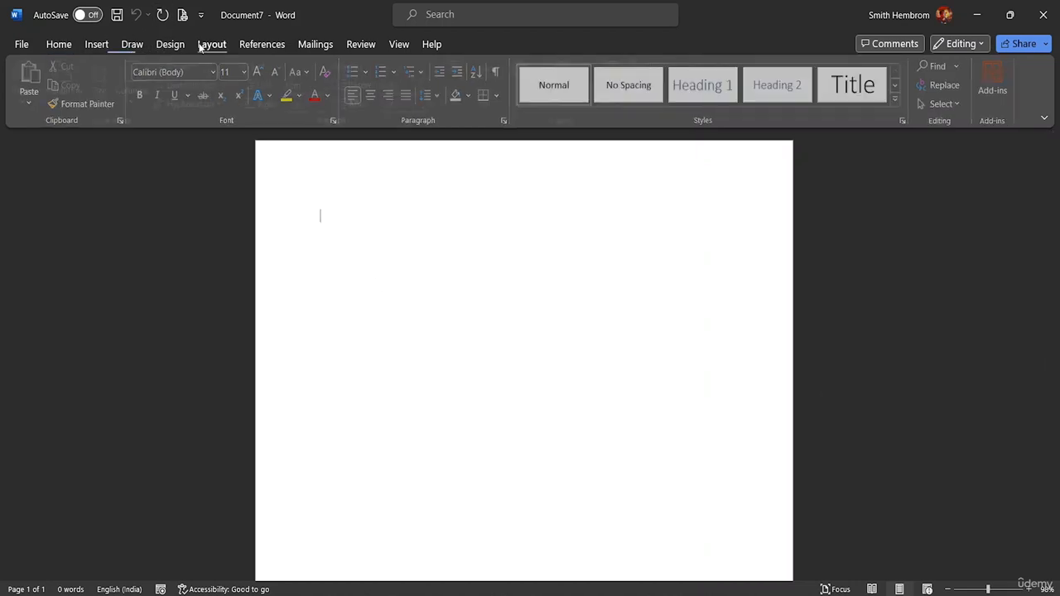
click(166, 44)
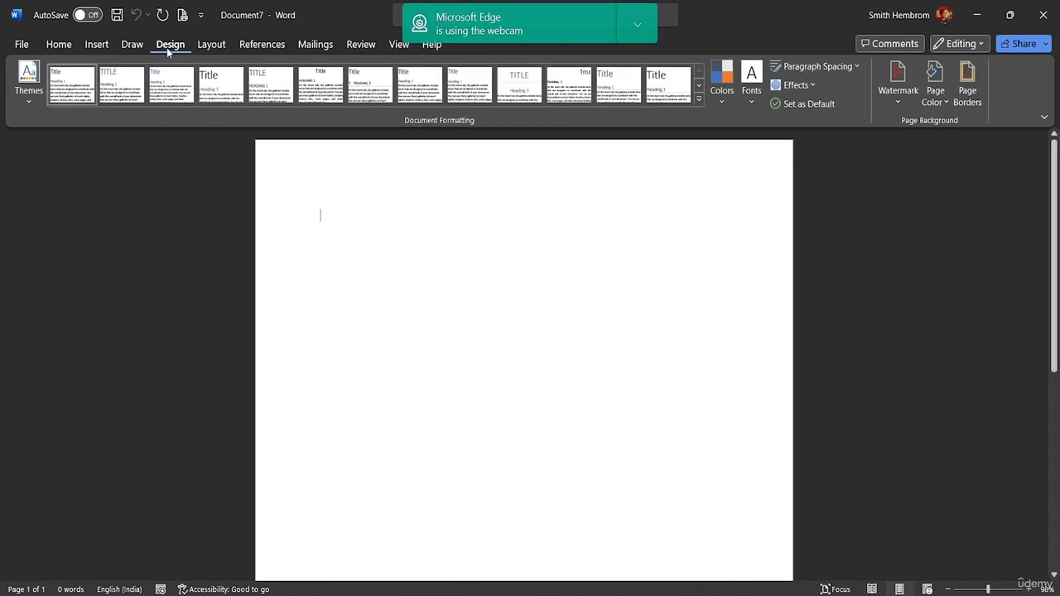
click(971, 96)
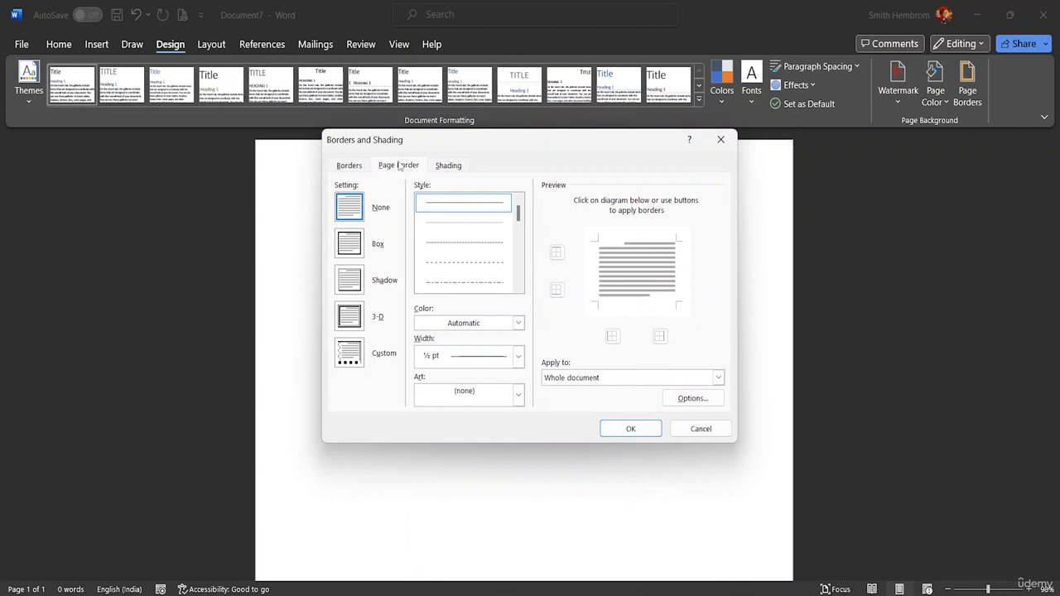
mouse_move(552, 146)
mouse_down()
mouse_move(820, 133)
mouse_move(873, 116)
mouse_move(849, 103)
mouse_move(897, 81)
mouse_move(857, 82)
mouse_up()
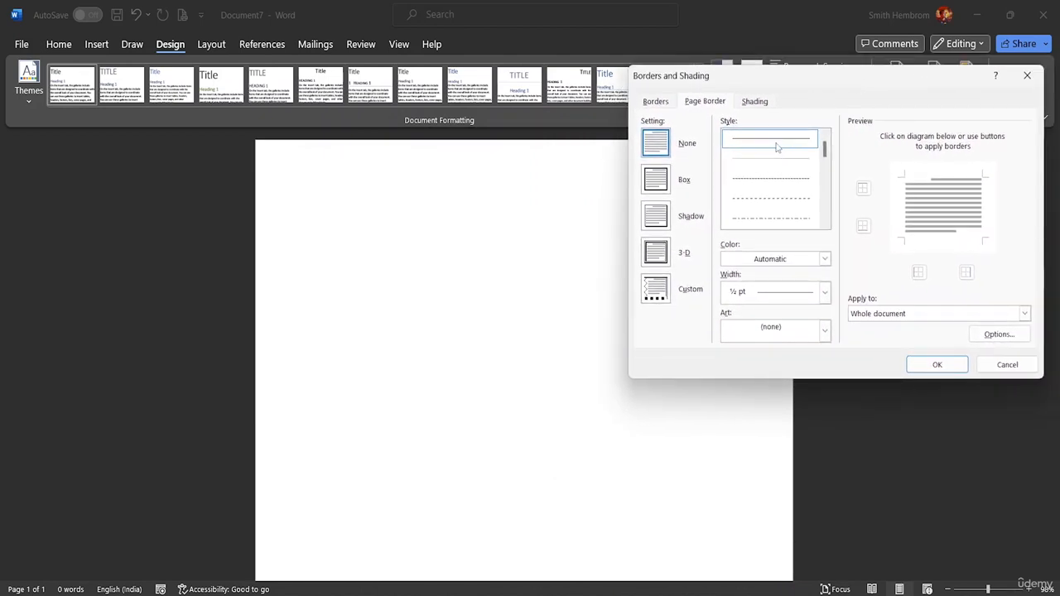
Step: Choose the Box setting for the page border and set its line width to 3 pt
click(656, 180)
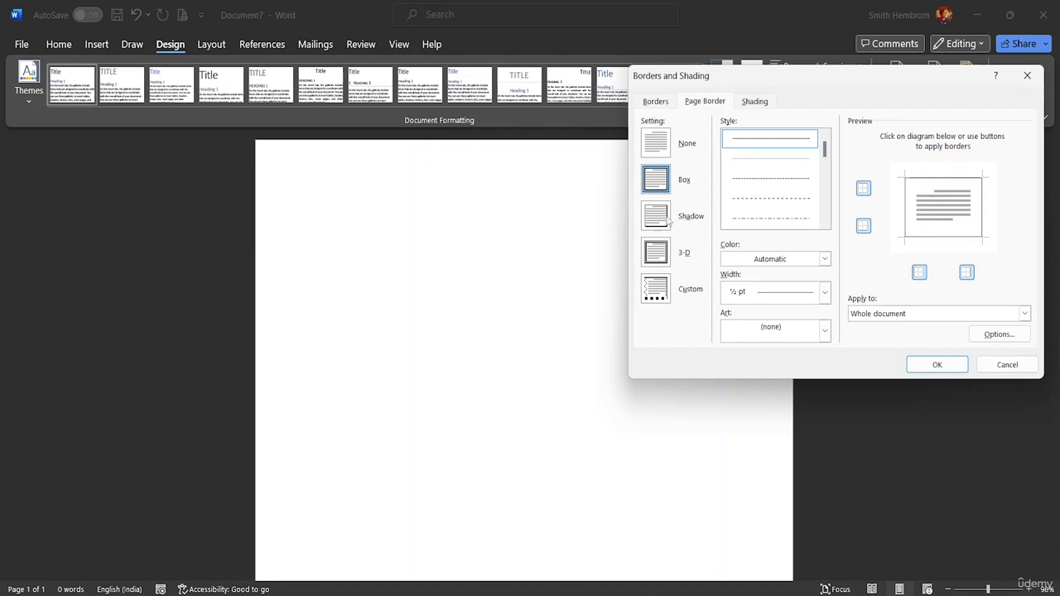
click(666, 222)
click(658, 188)
click(666, 148)
click(665, 183)
click(824, 293)
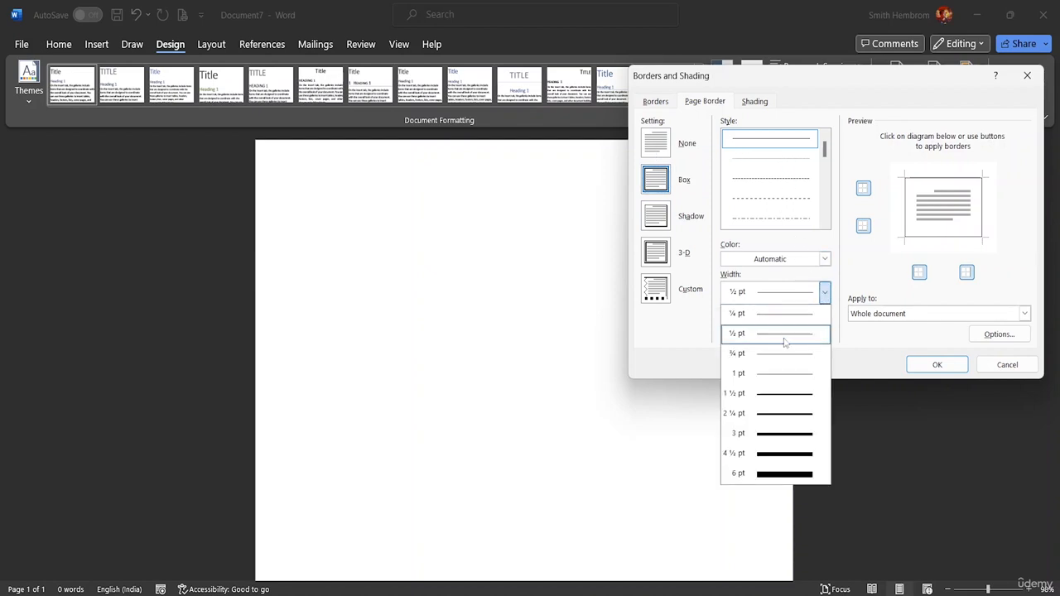
click(766, 439)
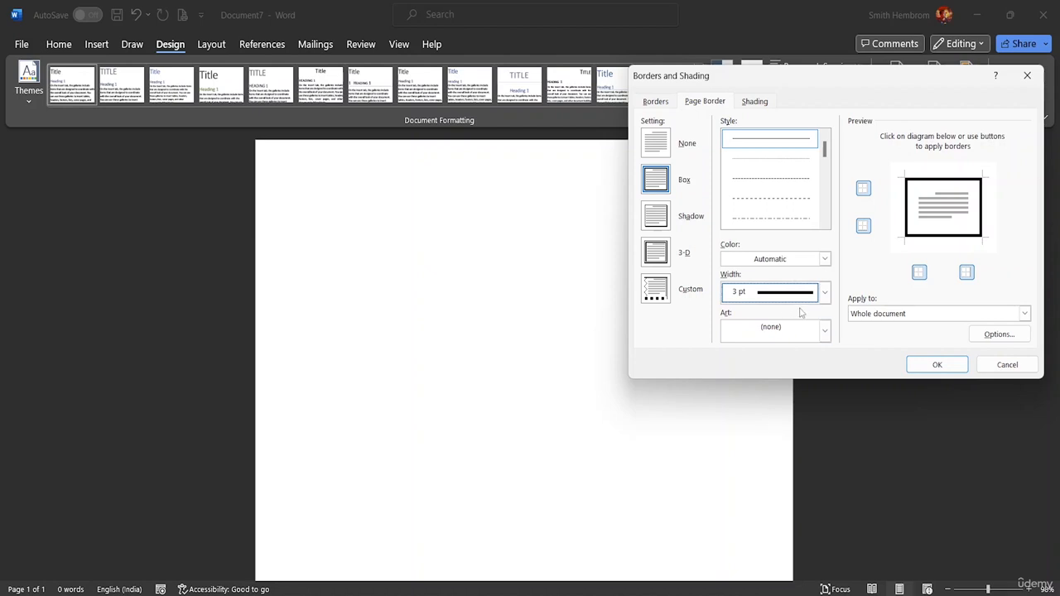
Step: Set the page border color to a dark maroon from the standard palette of additional colors
click(824, 259)
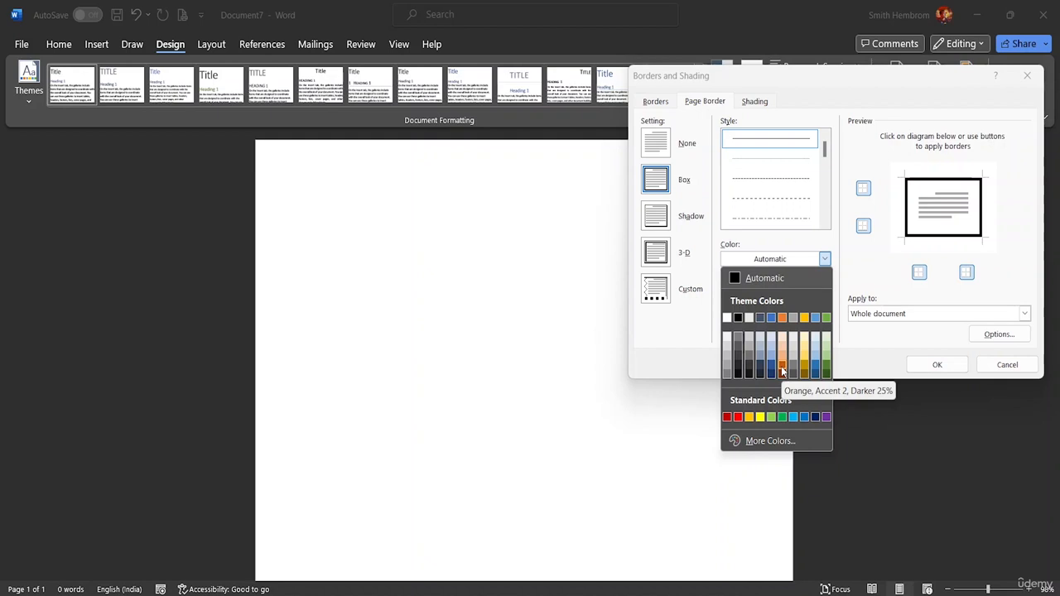
click(757, 440)
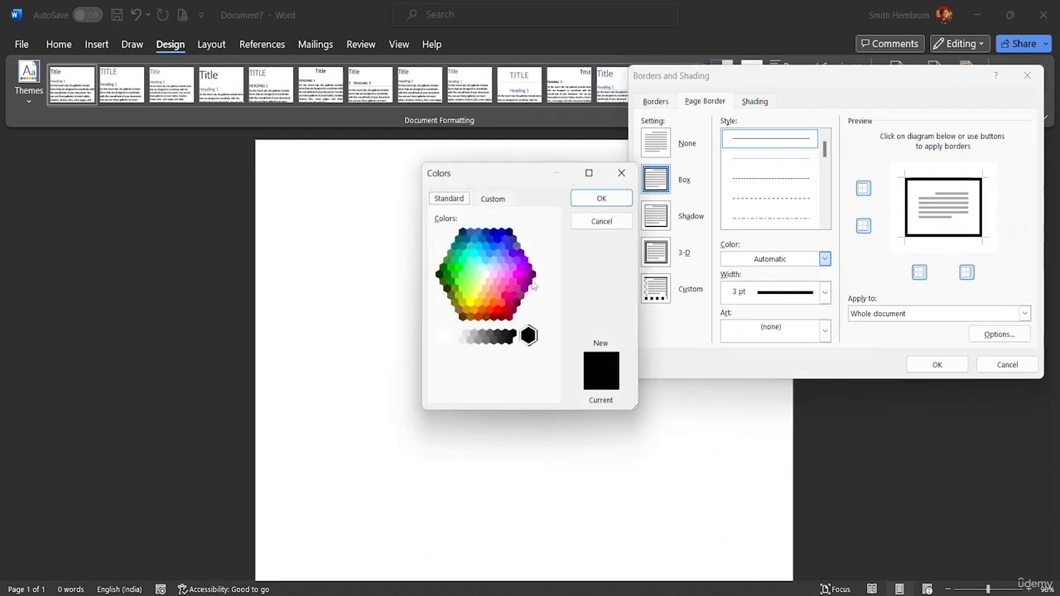
click(516, 302)
click(513, 310)
click(517, 305)
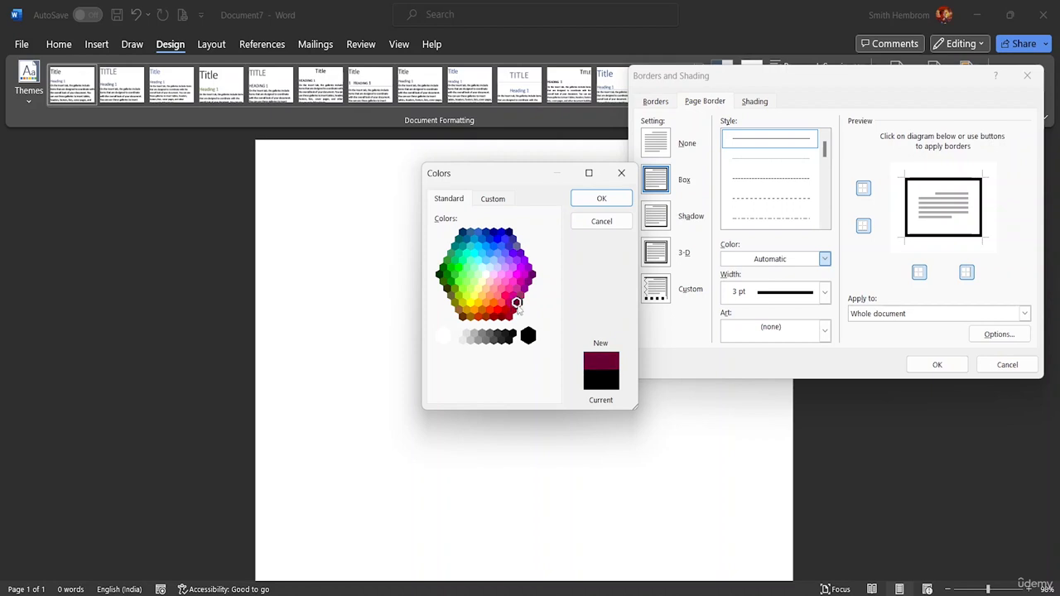
click(602, 198)
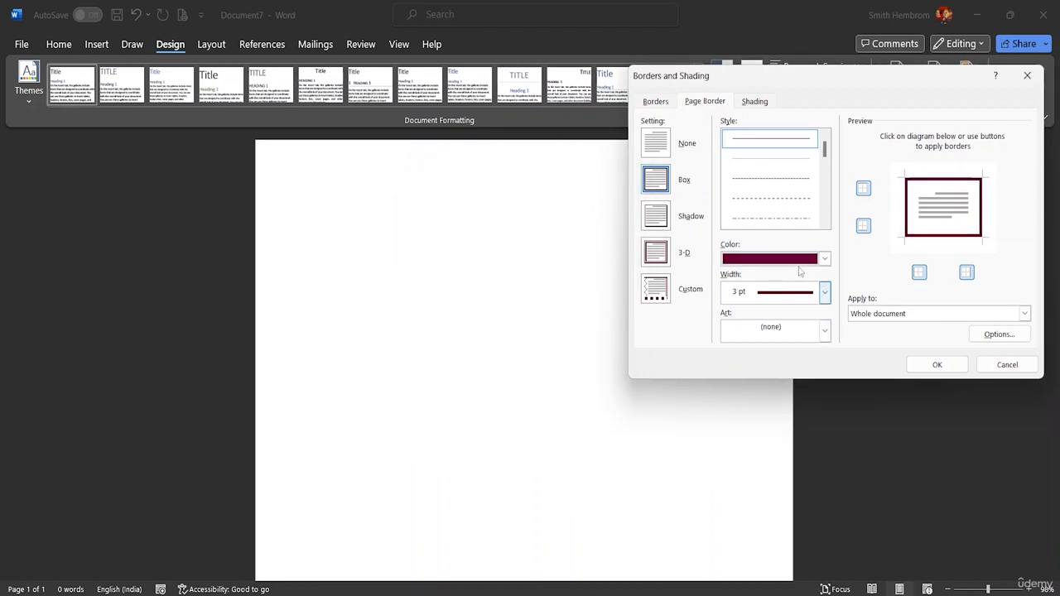
Step: Choose the border style with a thick line between two thin lines and apply it to the whole document
drag(826, 155, 827, 190)
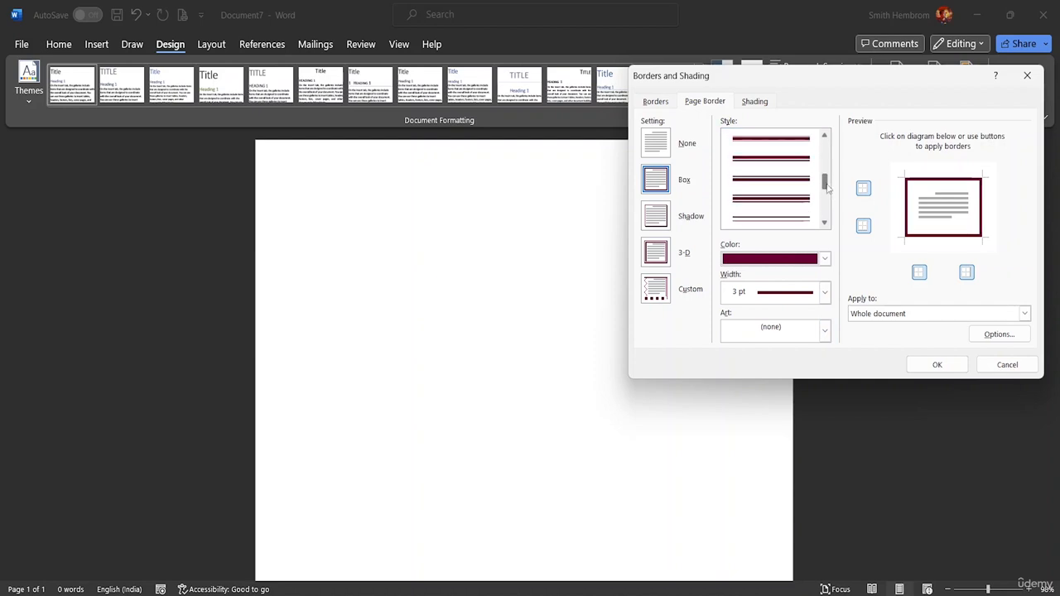
click(753, 203)
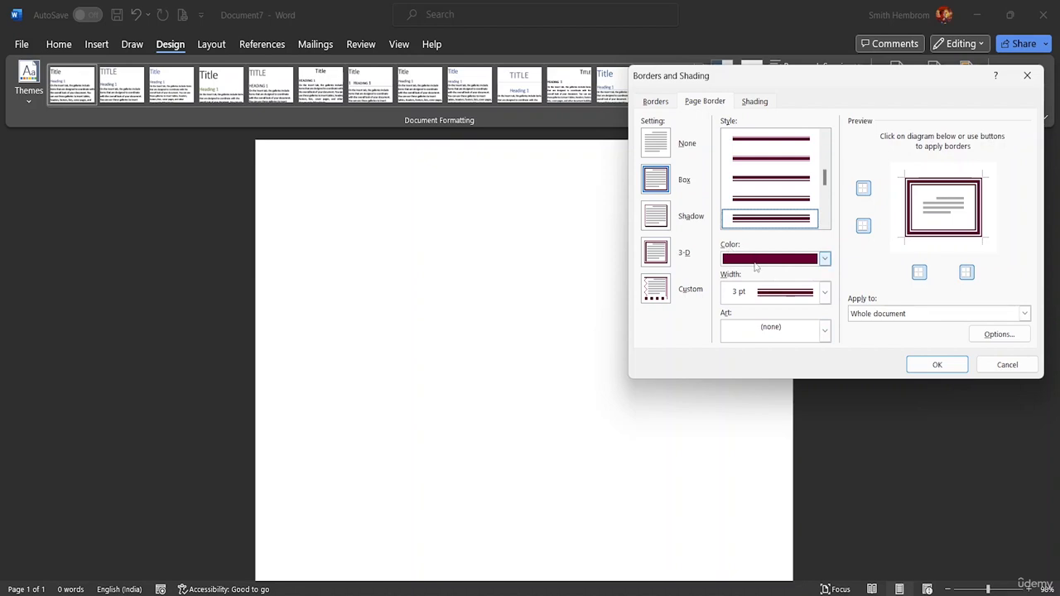
click(1025, 313)
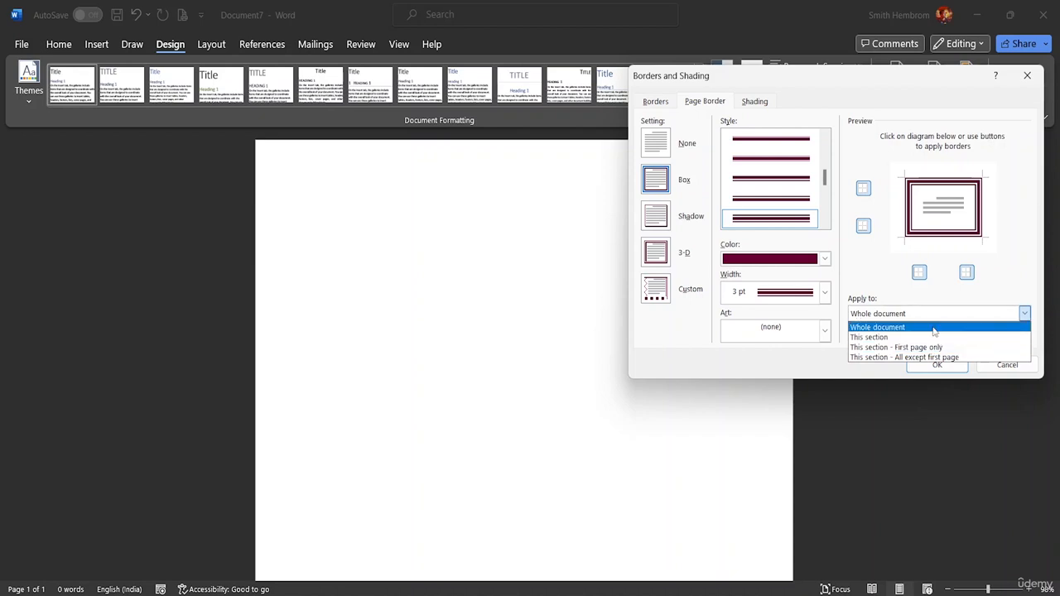
click(927, 367)
scroll(306, 195, down, 1)
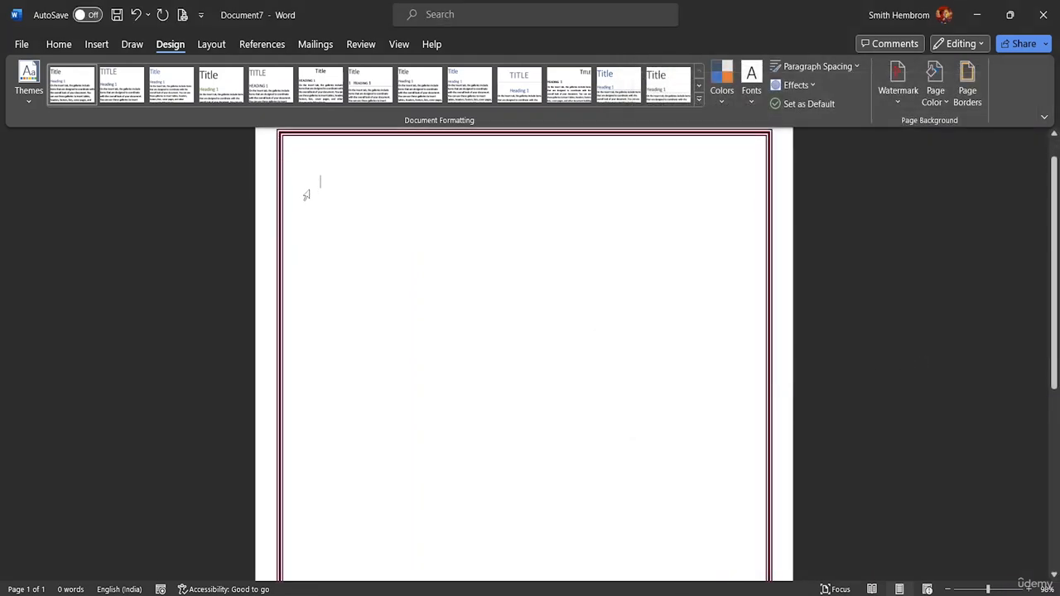
scroll(315, 203, down, 5)
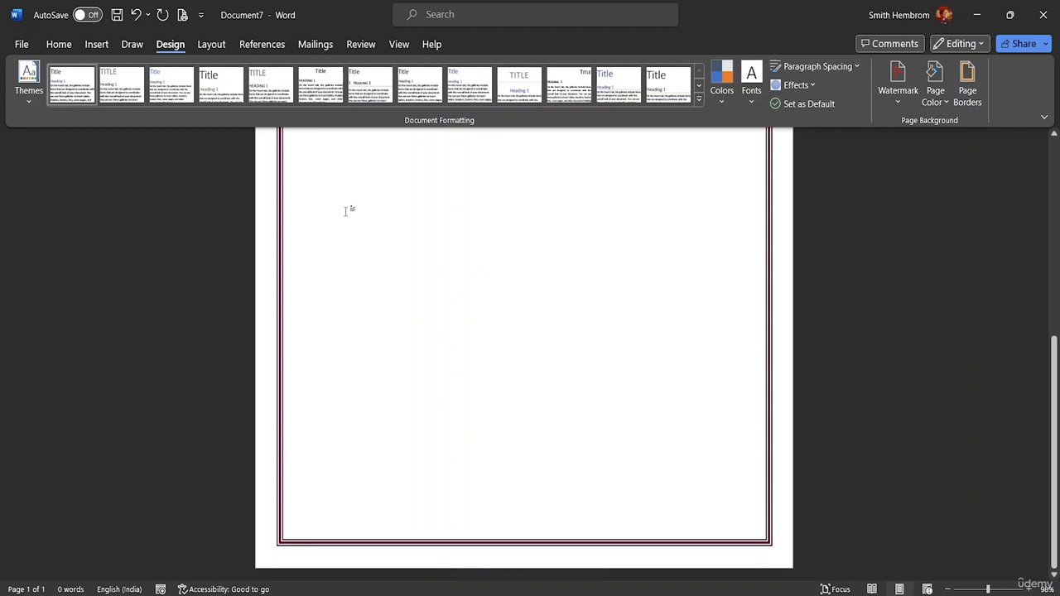
scroll(346, 211, up, 5)
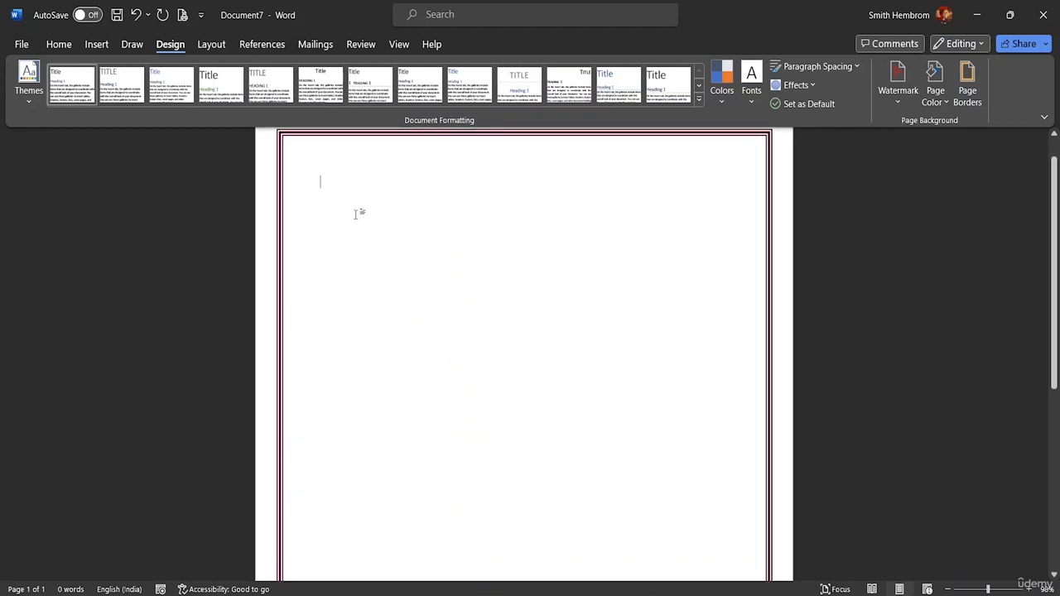
scroll(356, 213, up, 1)
Step: Remove the left and right sides of the page border, keeping only the top and bottom lines, and check the page
click(967, 95)
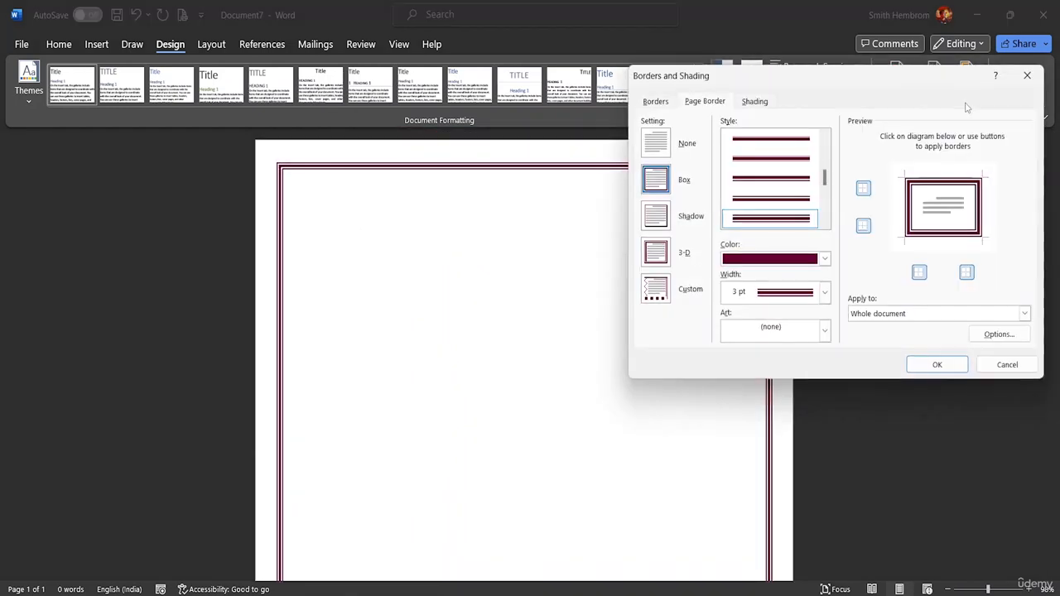
click(863, 227)
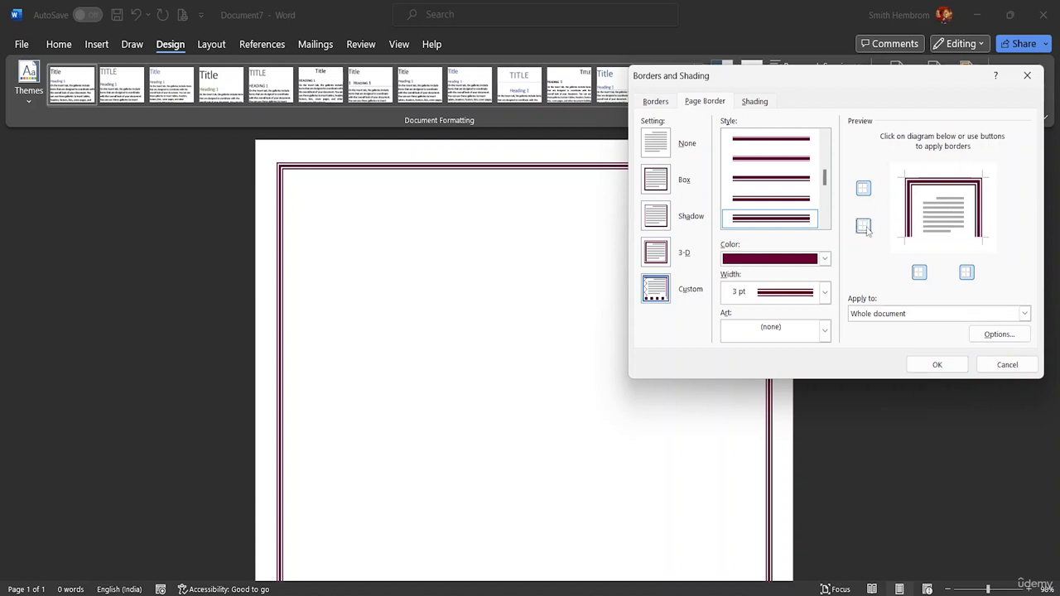
click(864, 227)
click(919, 273)
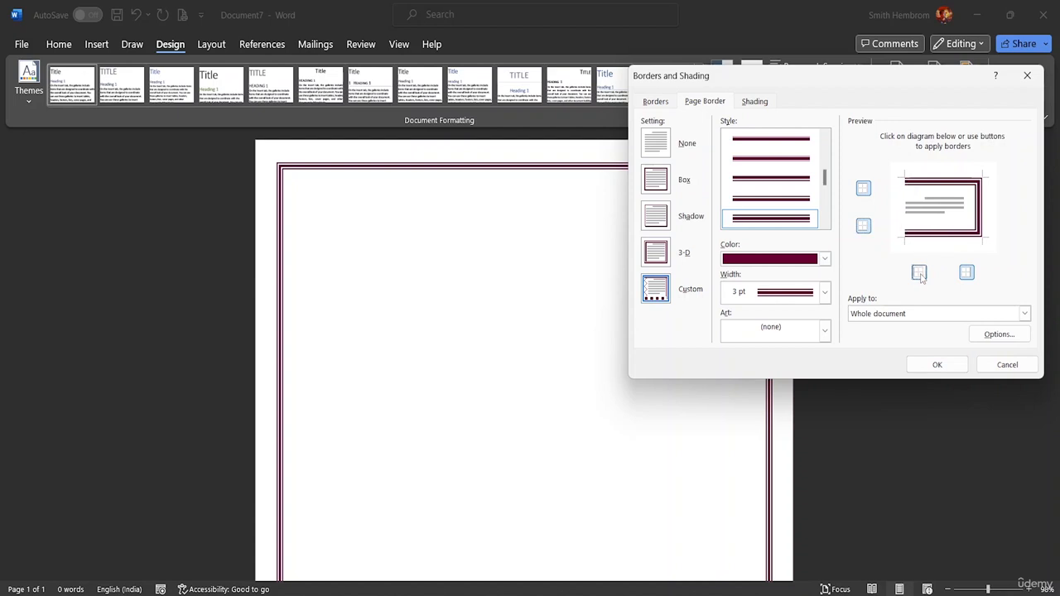
click(967, 273)
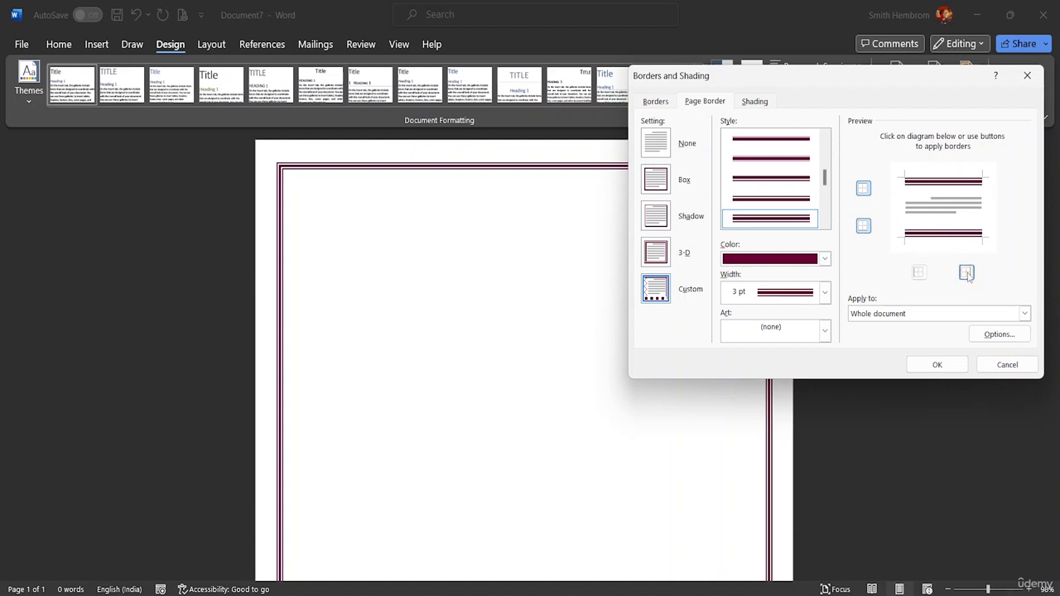
click(952, 365)
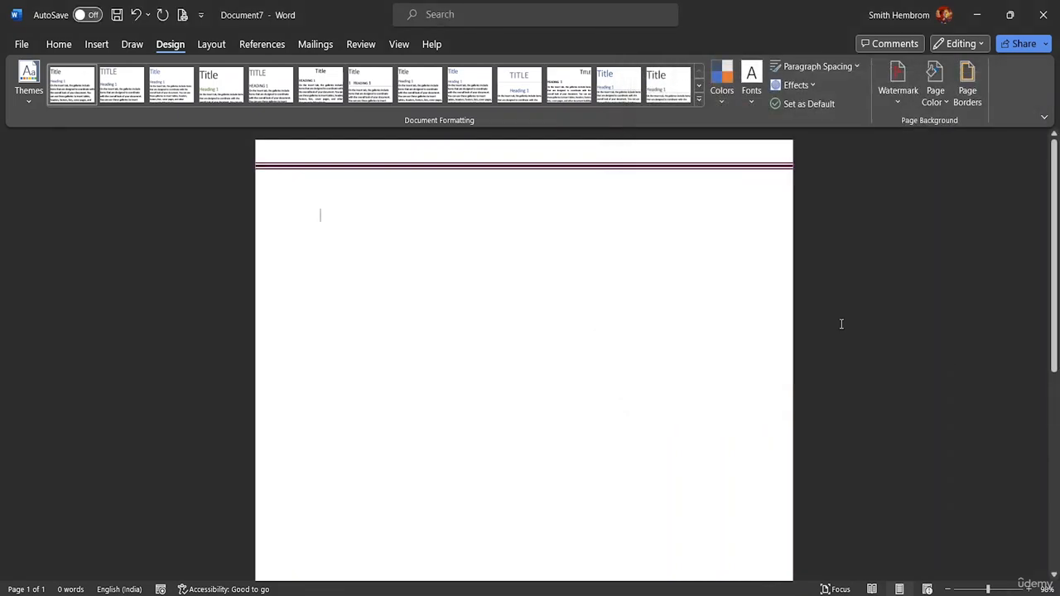
scroll(511, 204, down, 2)
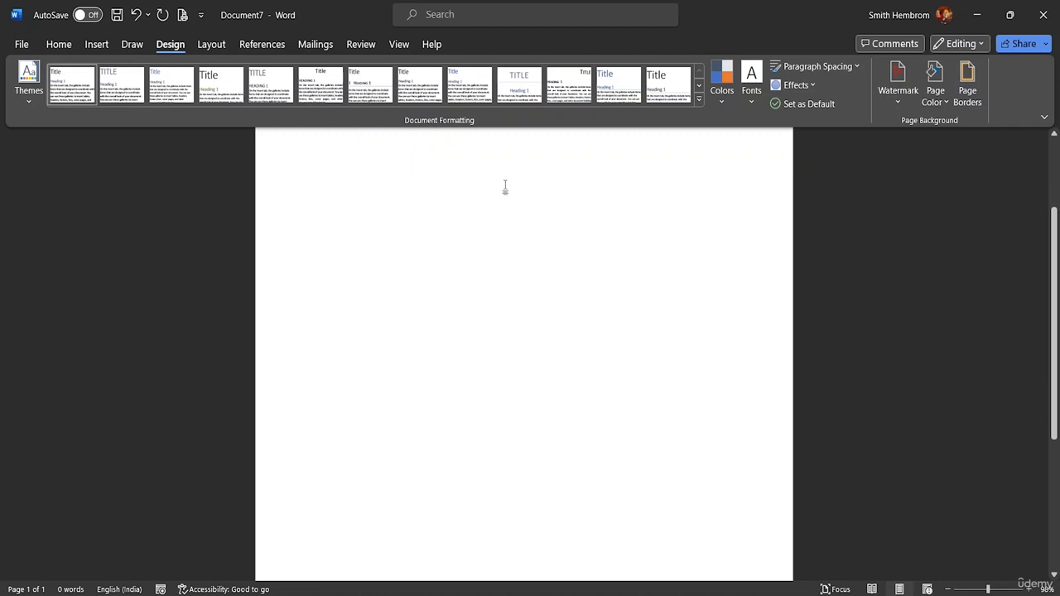
scroll(507, 182, down, 3)
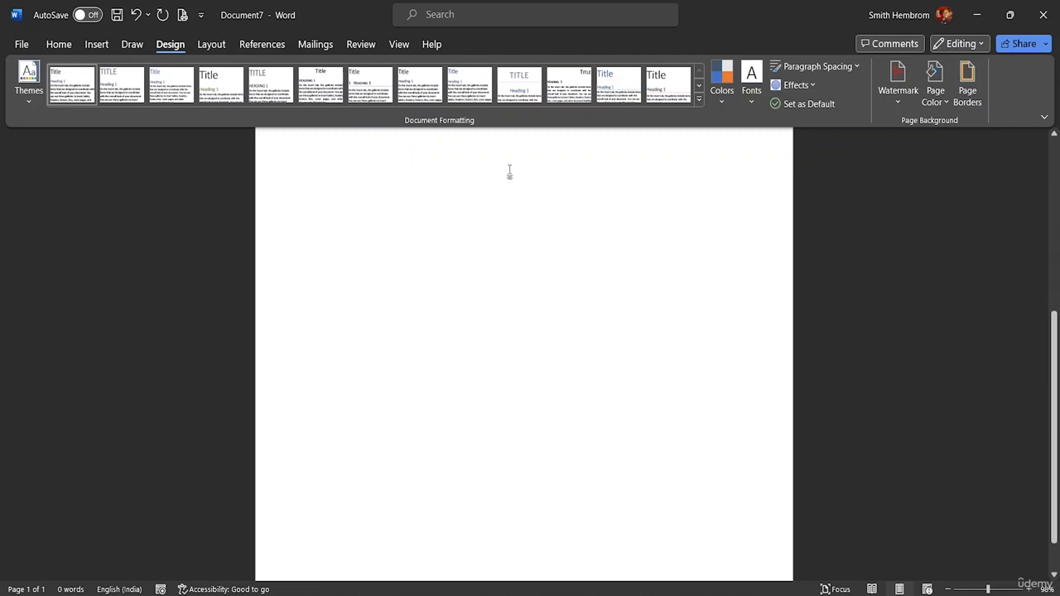
scroll(509, 171, down, 1)
scroll(510, 169, up, 6)
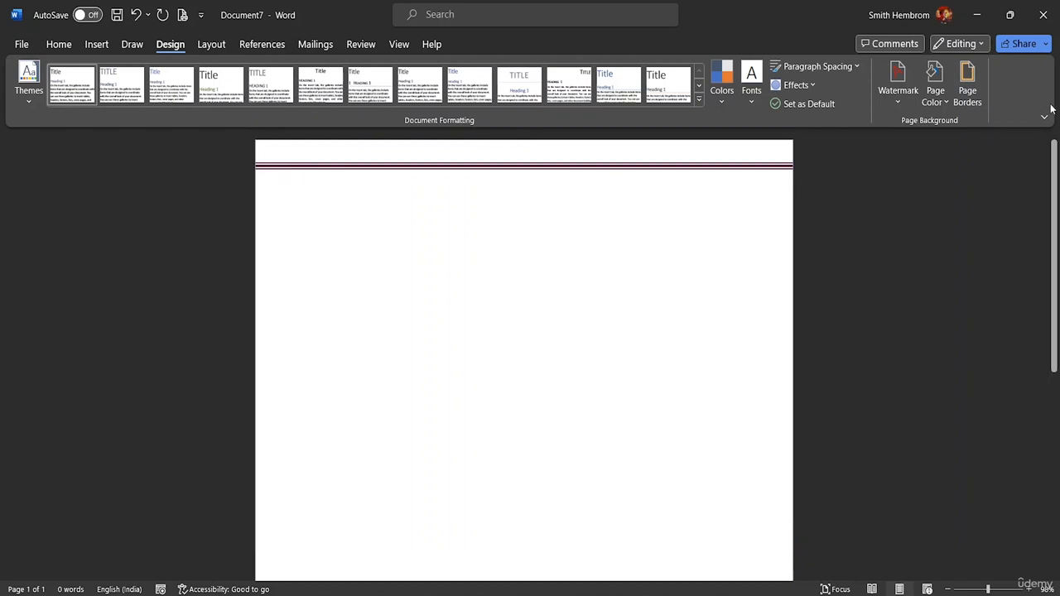
Step: Add the left side back to the page border, leaving only the right side open, and check the page
click(967, 83)
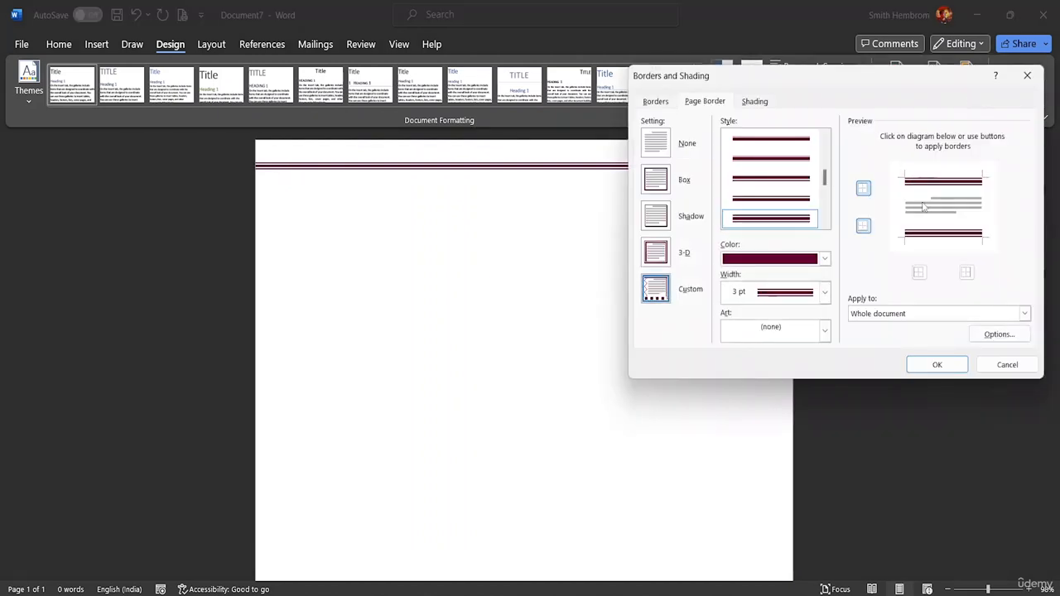
click(863, 226)
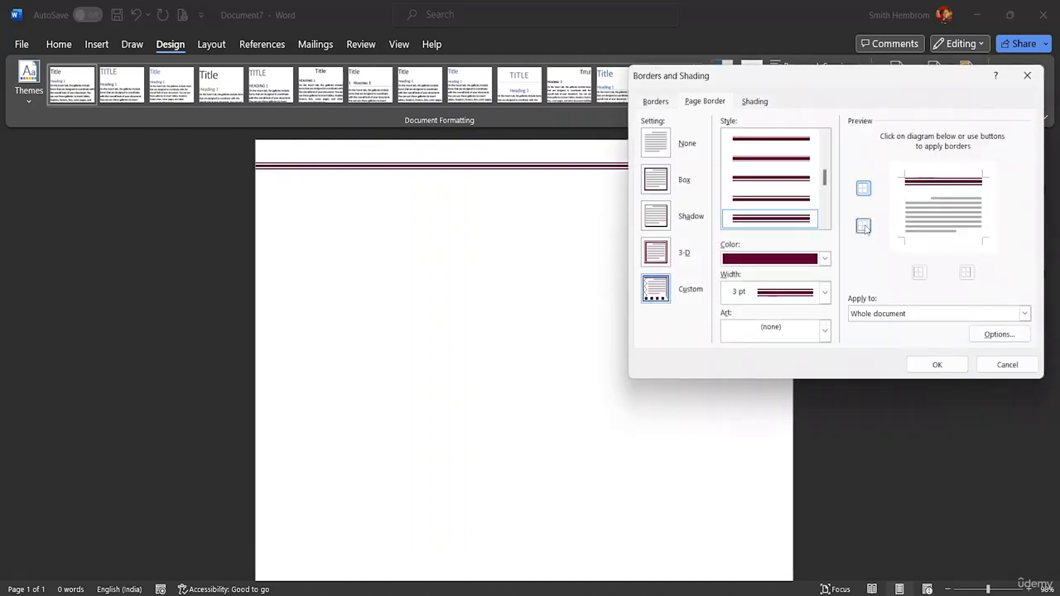
click(868, 228)
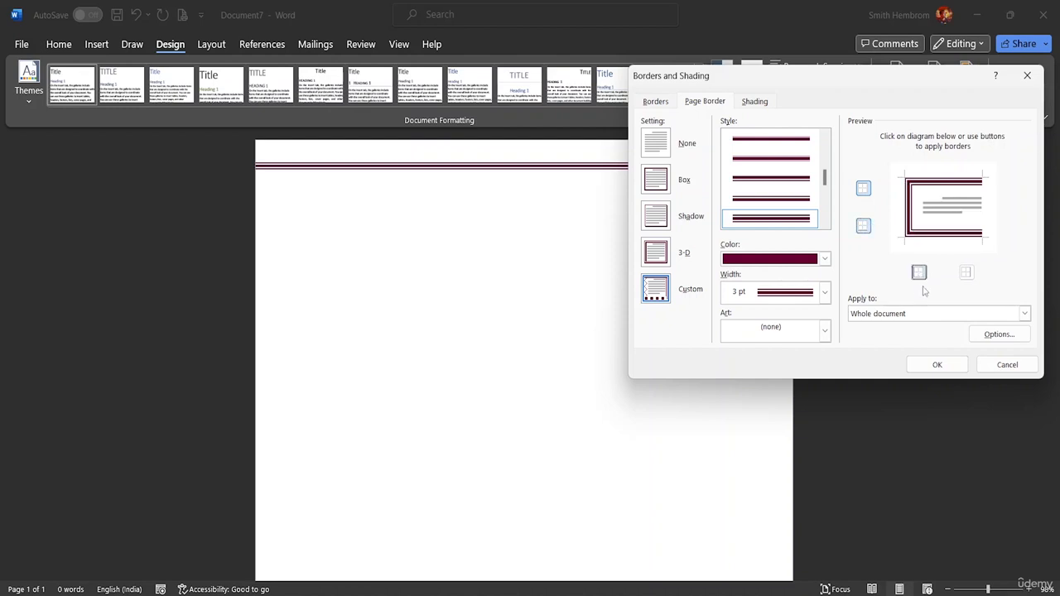
click(937, 364)
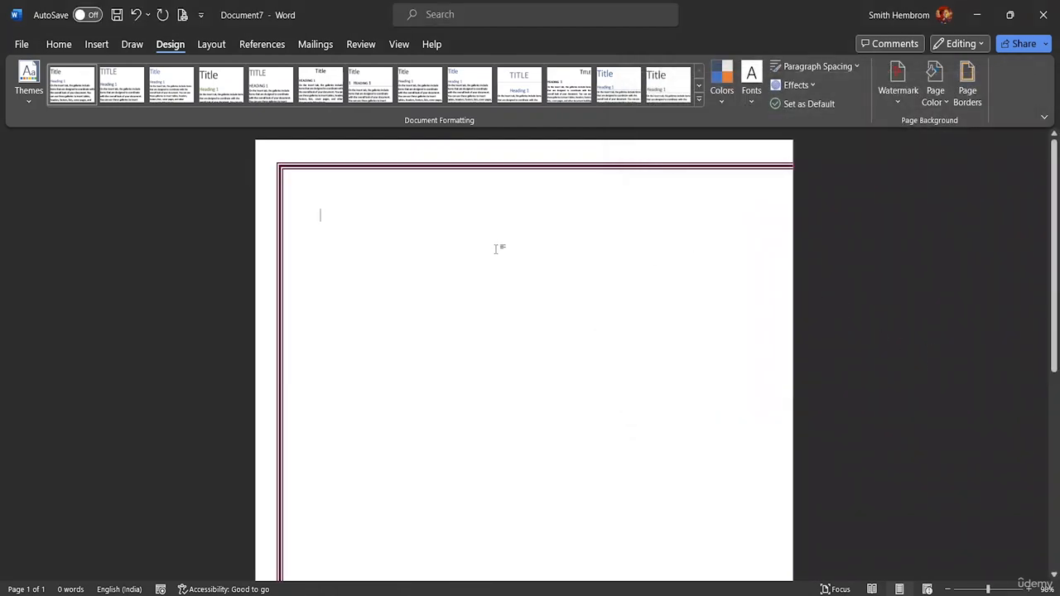
scroll(496, 246, down, 5)
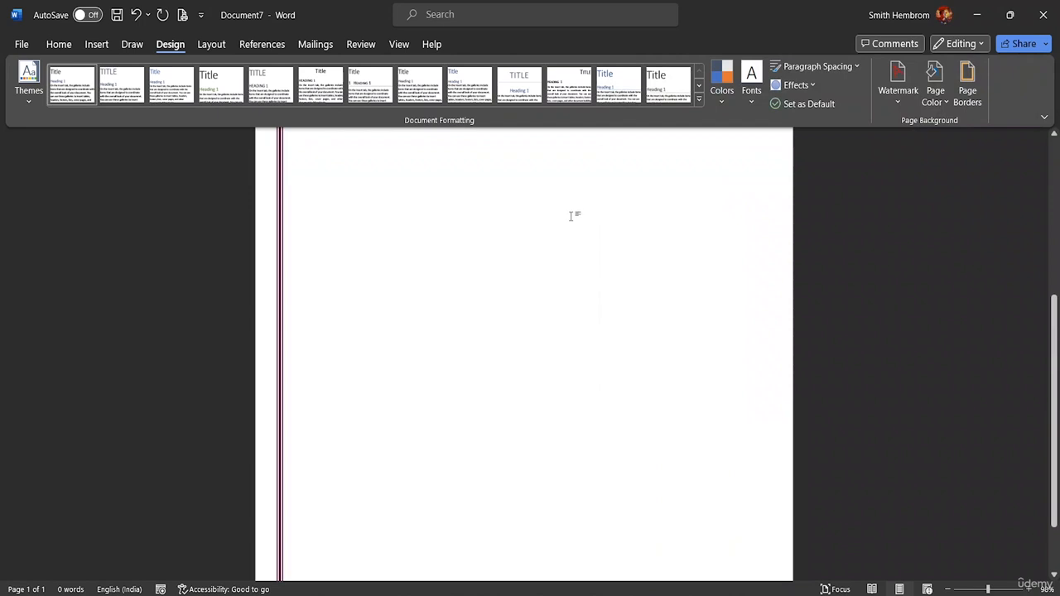
scroll(571, 215, down, 2)
scroll(571, 207, up, 2)
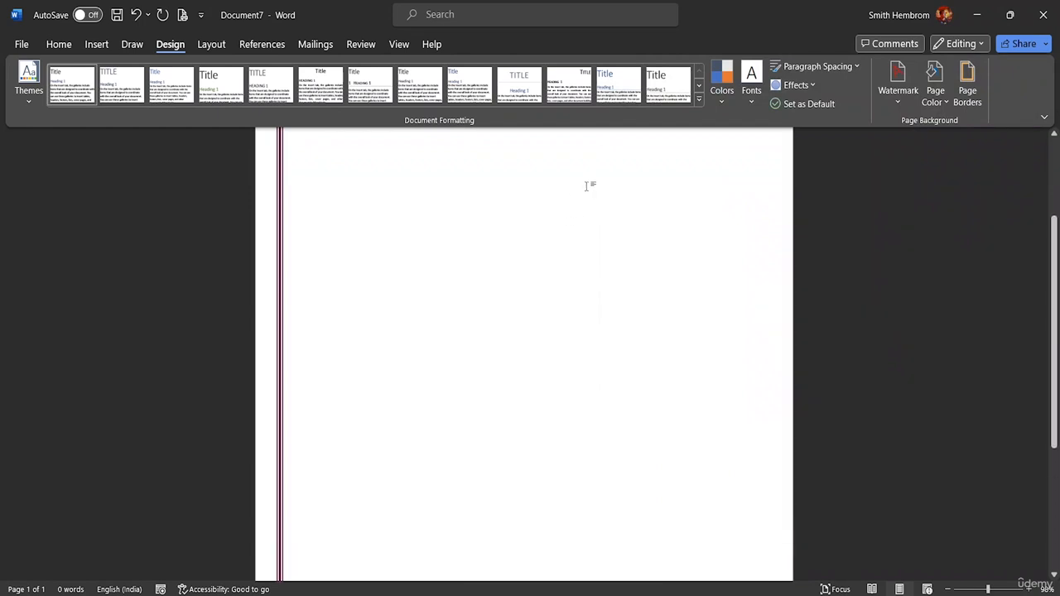
scroll(586, 185, up, 2)
Step: Set the fill of the empty paragraph's shading to the lightest gray theme shade in the borders and shading settings
click(945, 102)
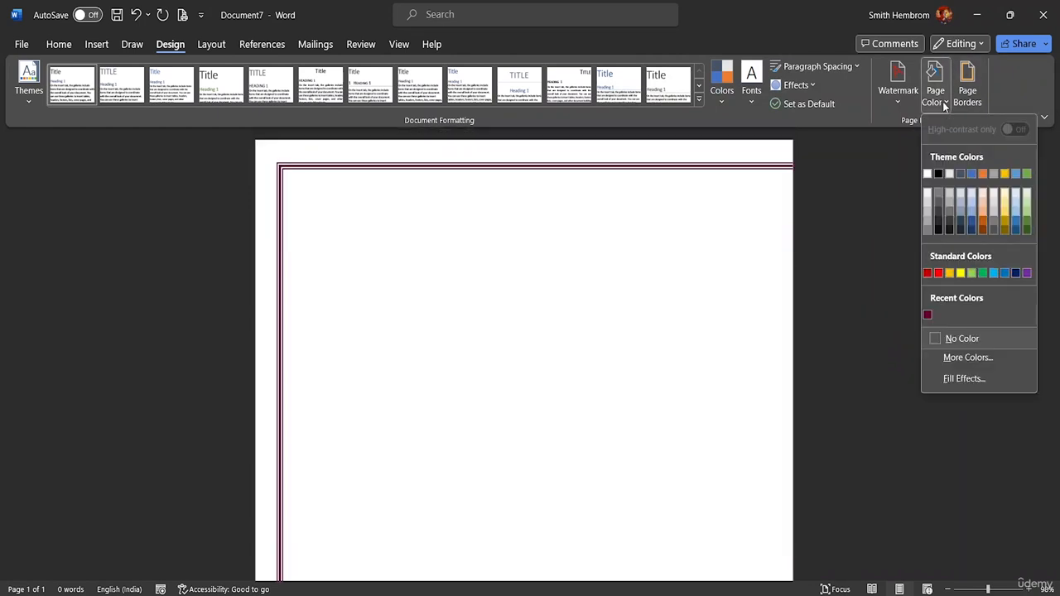
click(976, 92)
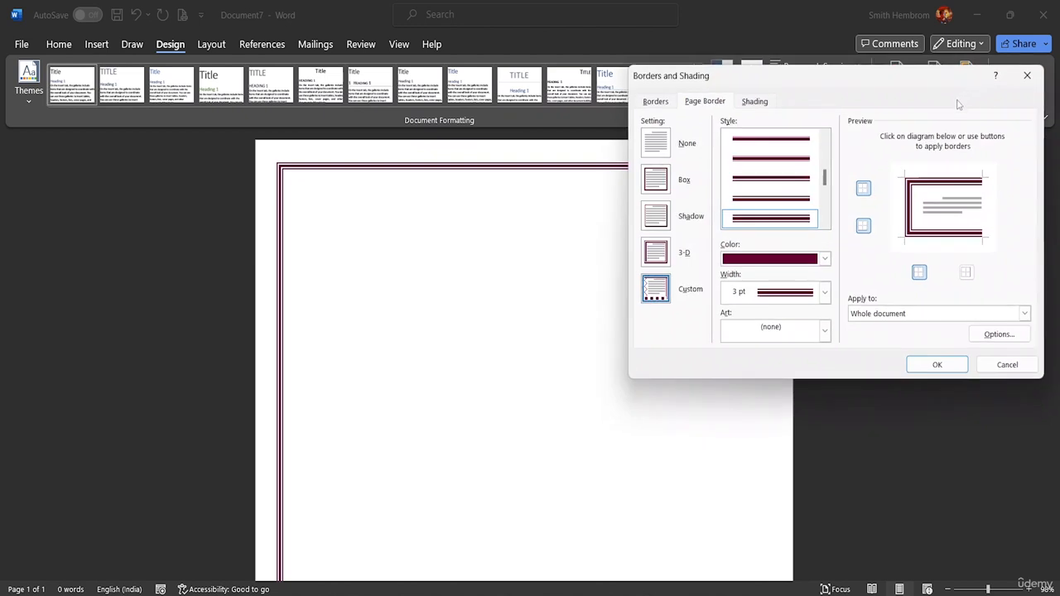
click(756, 102)
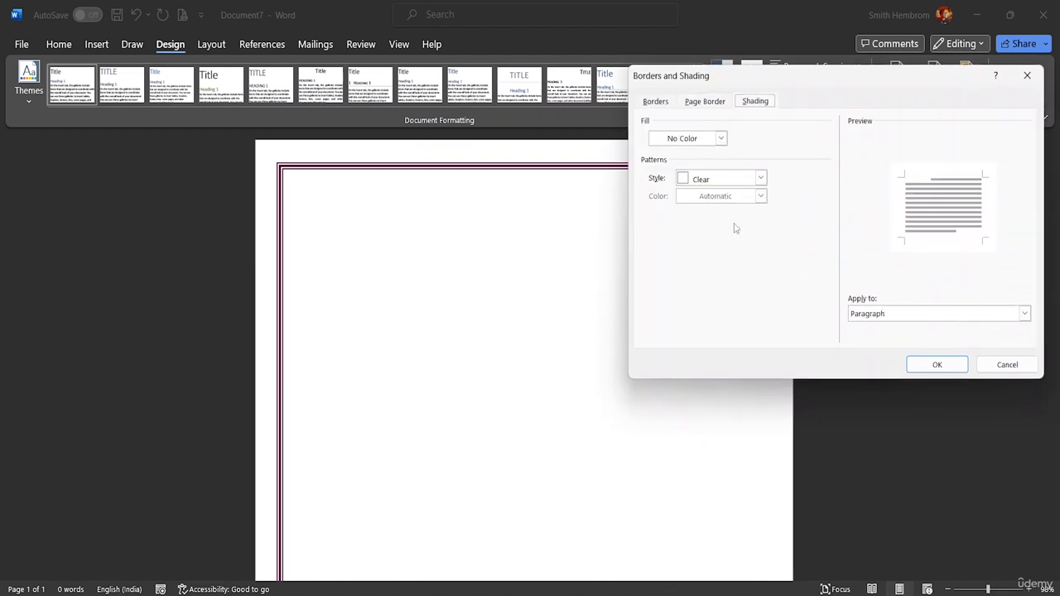
click(721, 139)
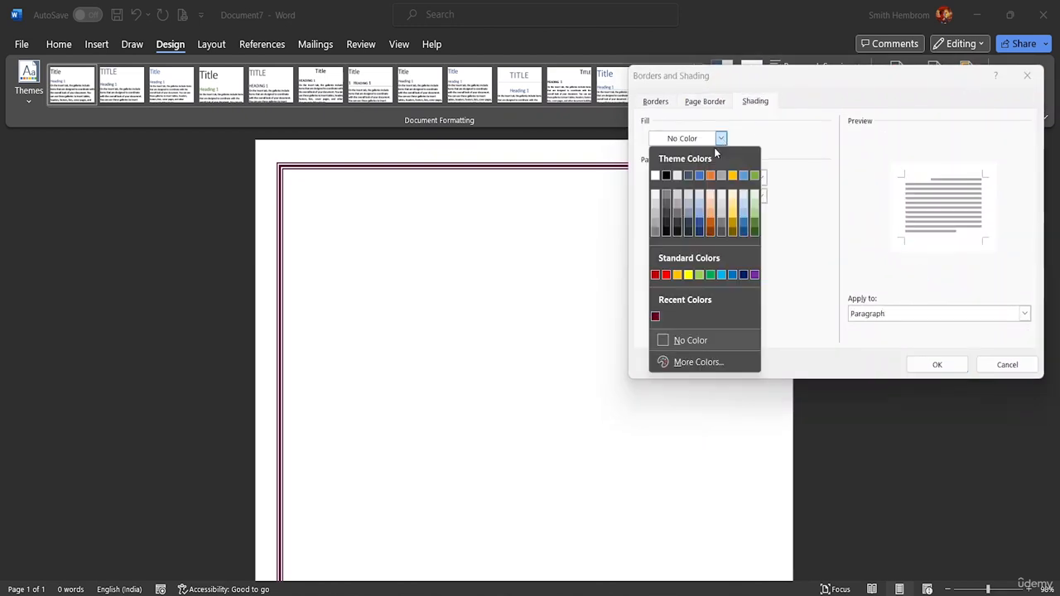
click(689, 224)
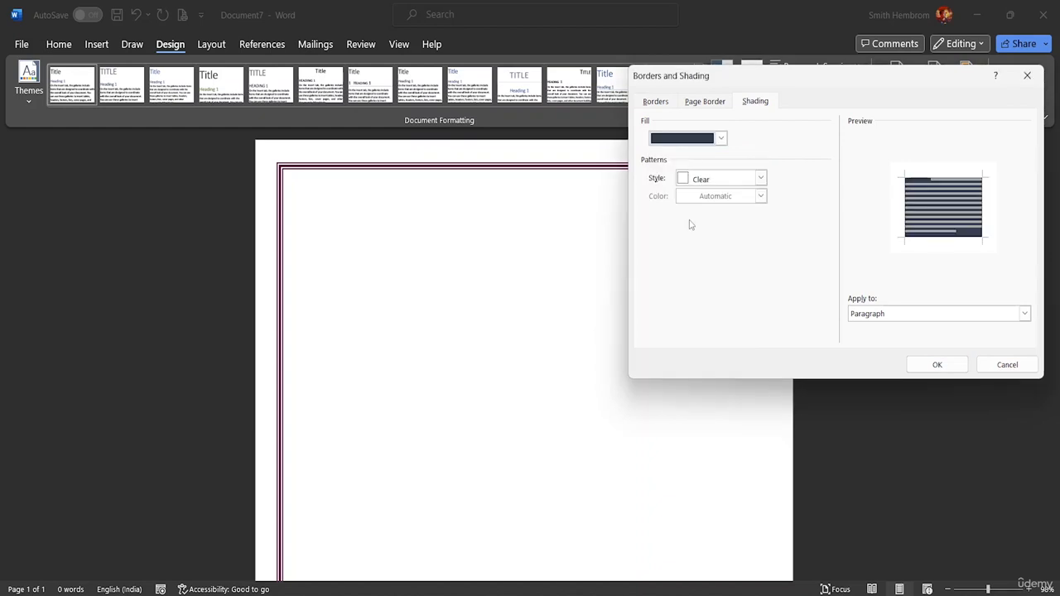
click(721, 138)
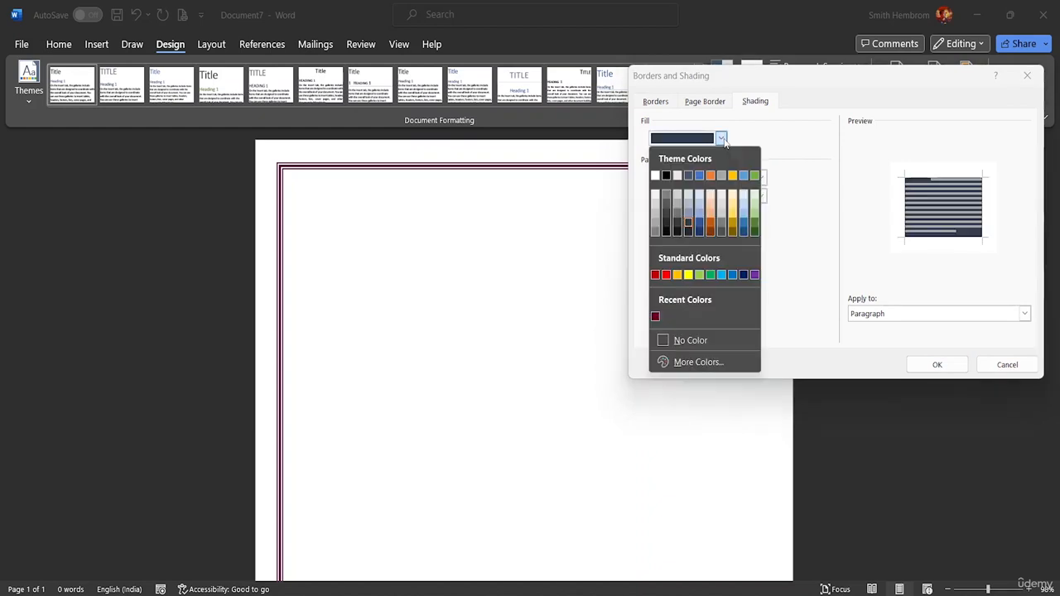
click(656, 199)
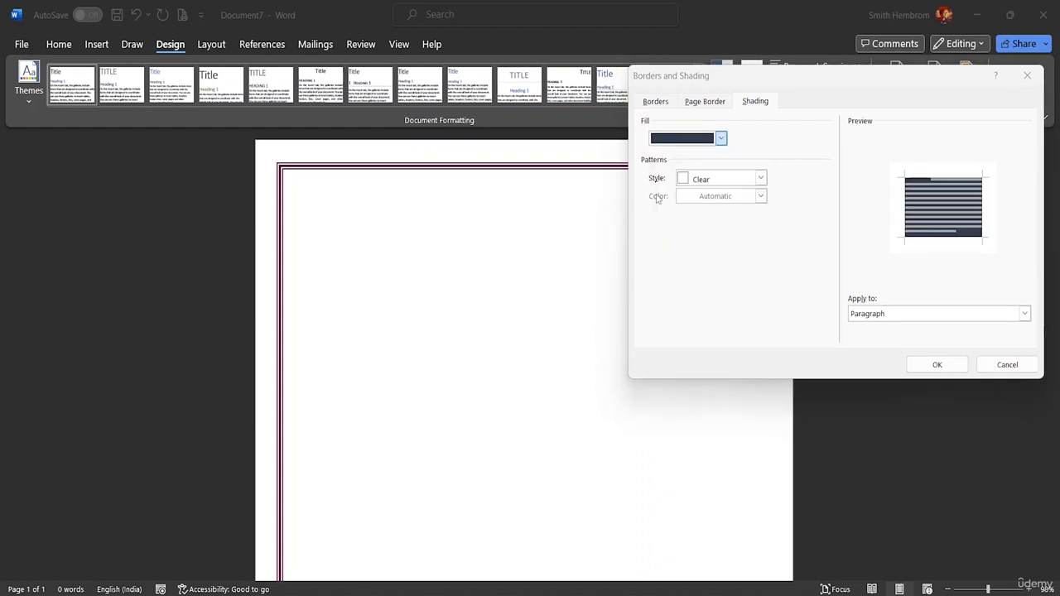
Step: Give the paragraph shading a 15% pattern in white and apply it to the paragraph
click(760, 179)
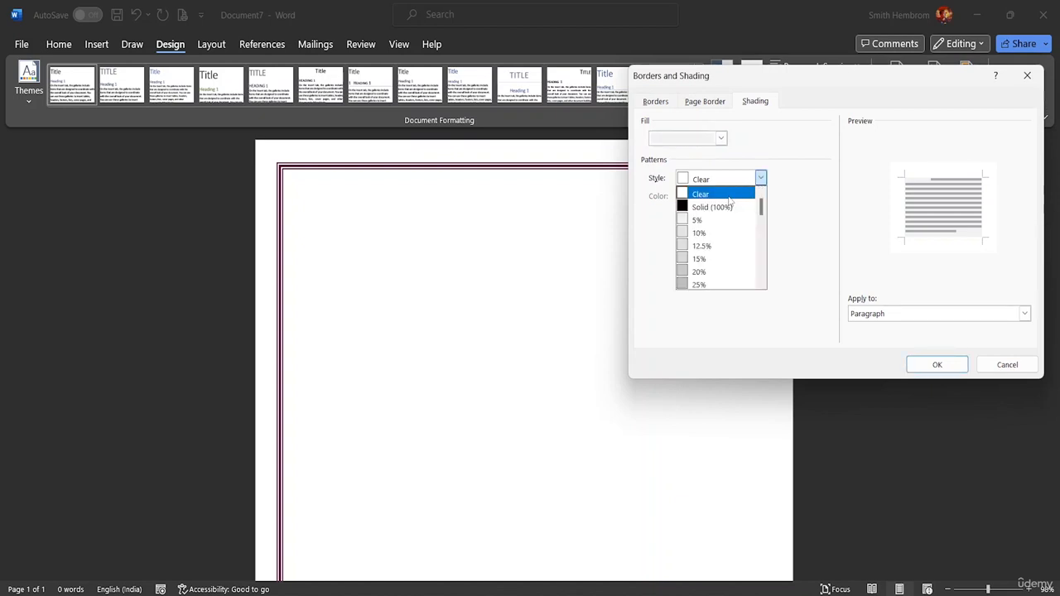
click(705, 260)
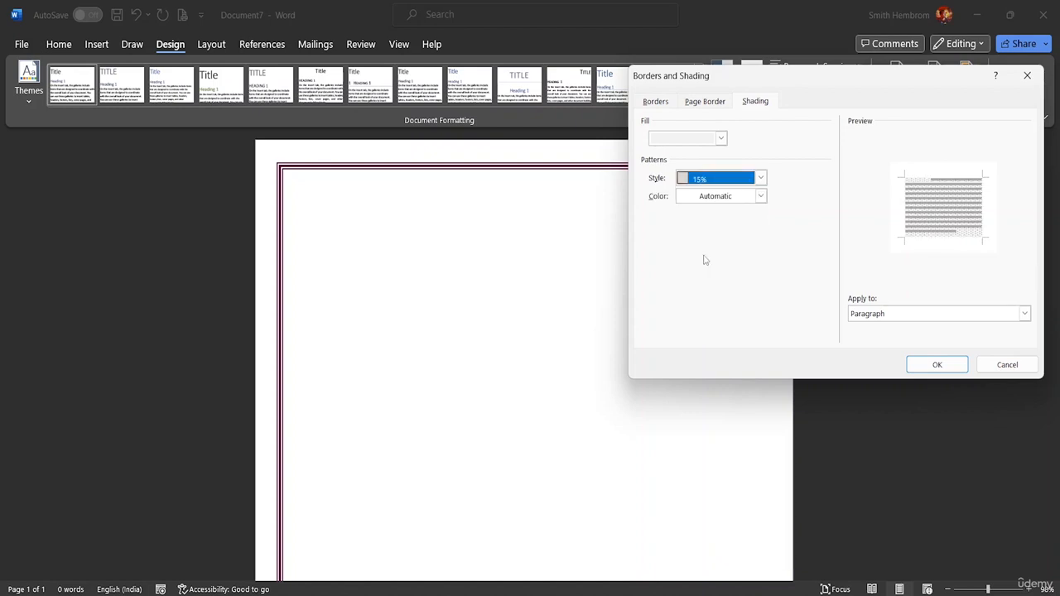
click(759, 196)
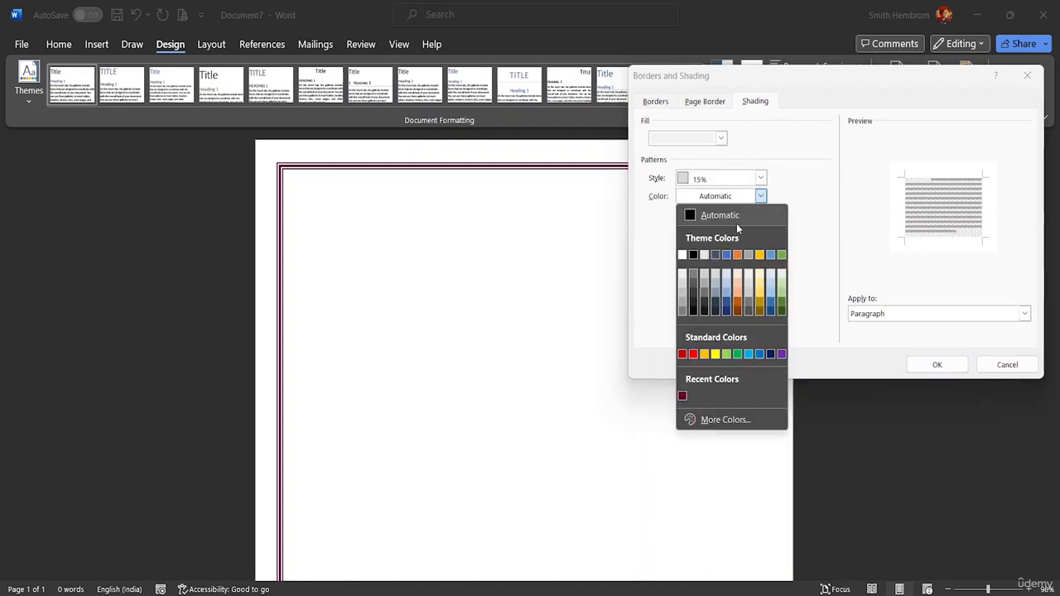
click(682, 255)
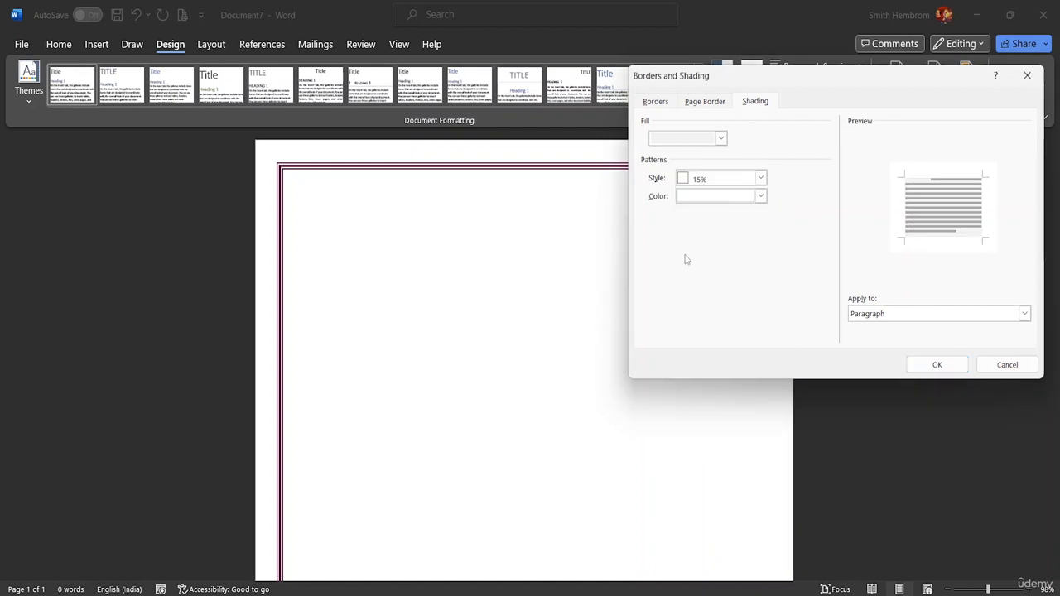
click(936, 365)
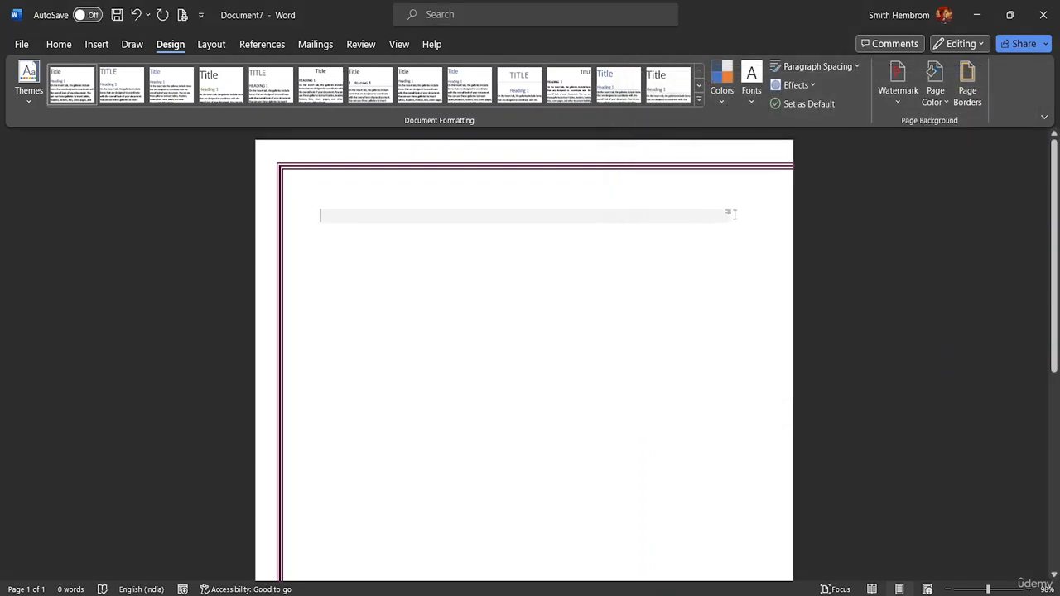
Step: Try out the shaded paragraph with some random sample text and delete that text
text(dsfsdfdfsdfsdfd)
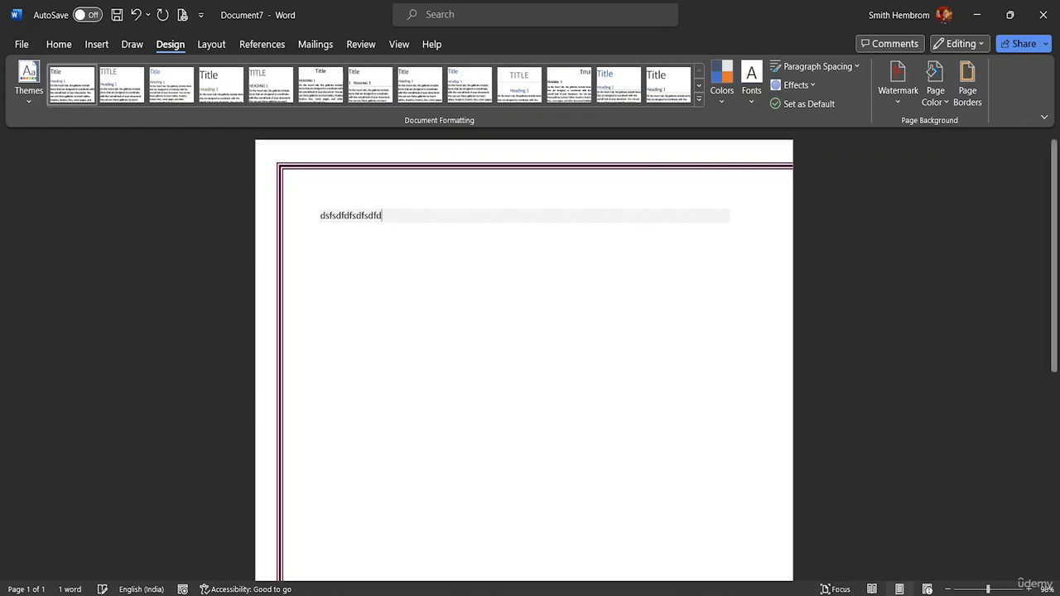
key(BackSpace)
key(BackSpace)
key(BackSpace)
key(BackSpace)
key(BackSpace)
key(BackSpace)
key(BackSpace)
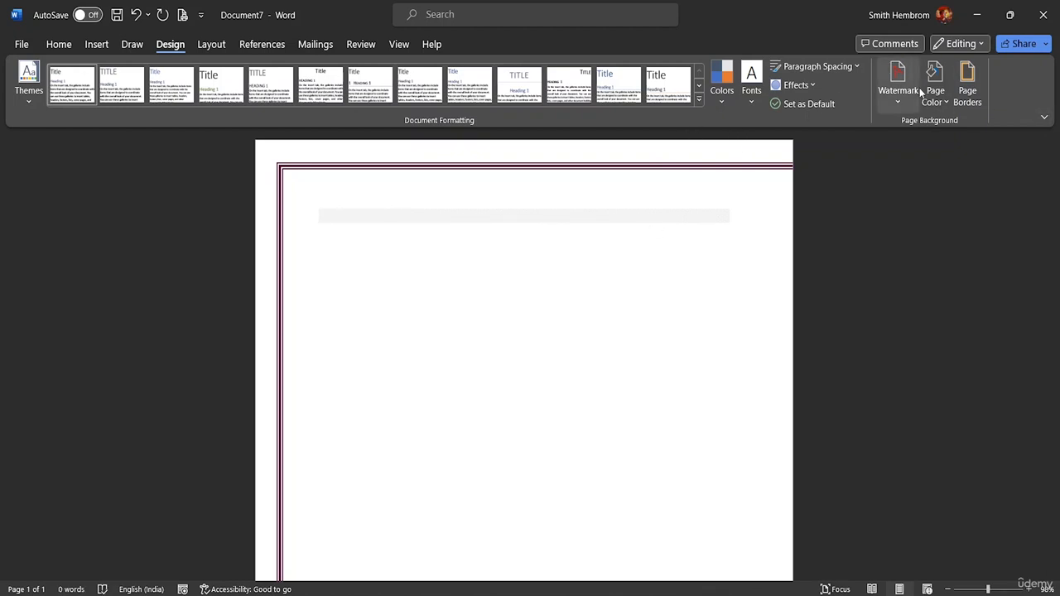
Step: Choose the Shadow border setting for the shaded paragraph and color it dark gray from the theme colors
click(971, 87)
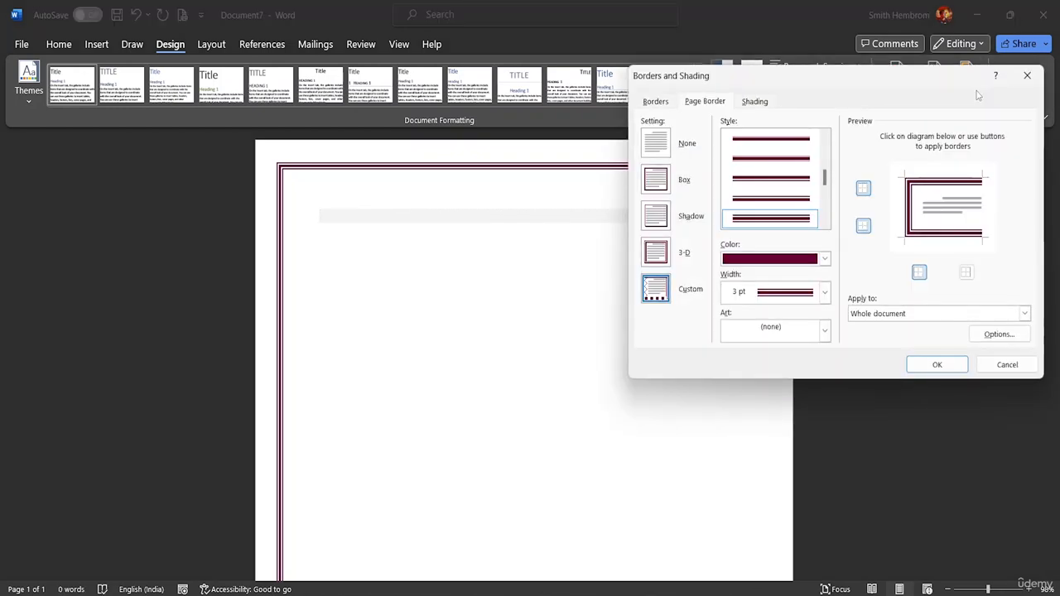
click(754, 102)
click(671, 100)
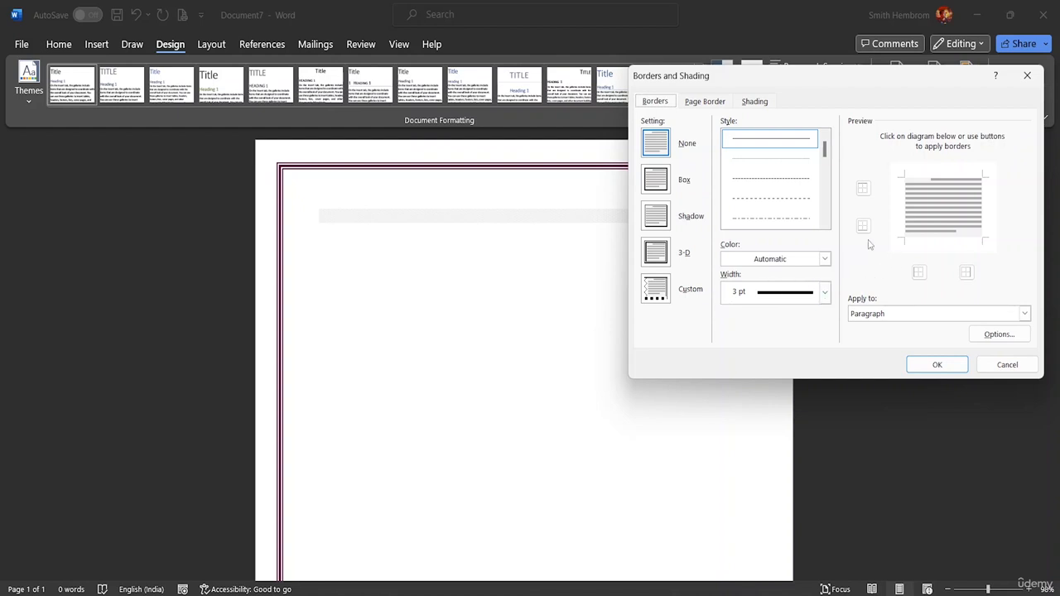
click(660, 229)
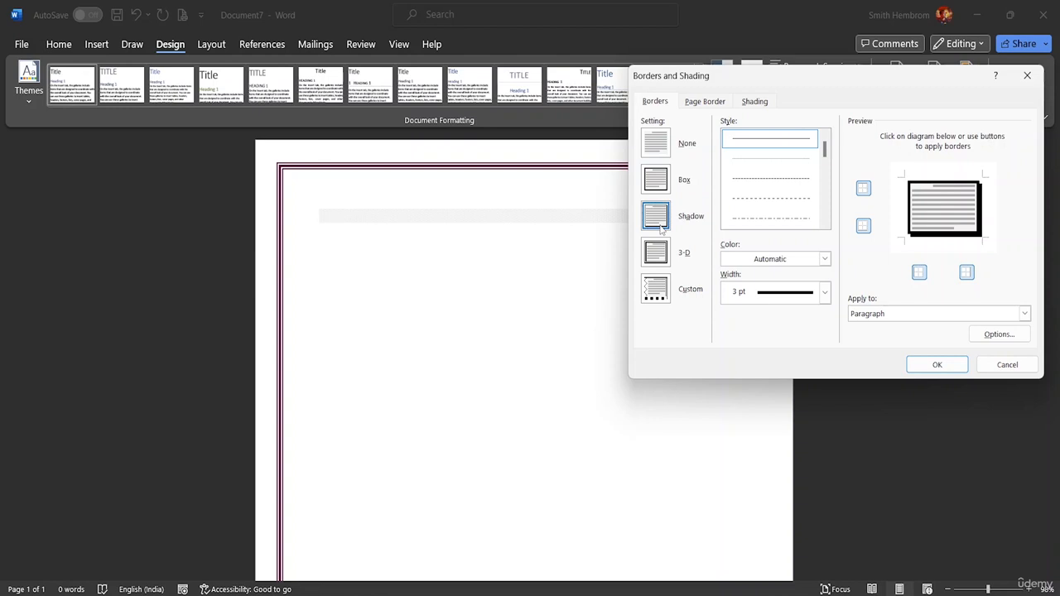
click(824, 260)
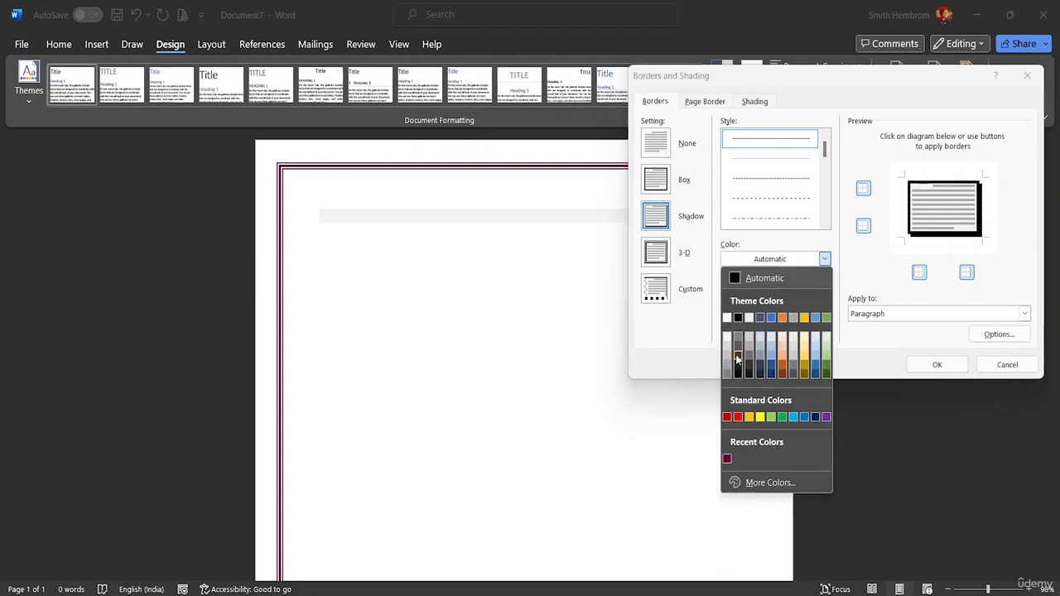
click(738, 358)
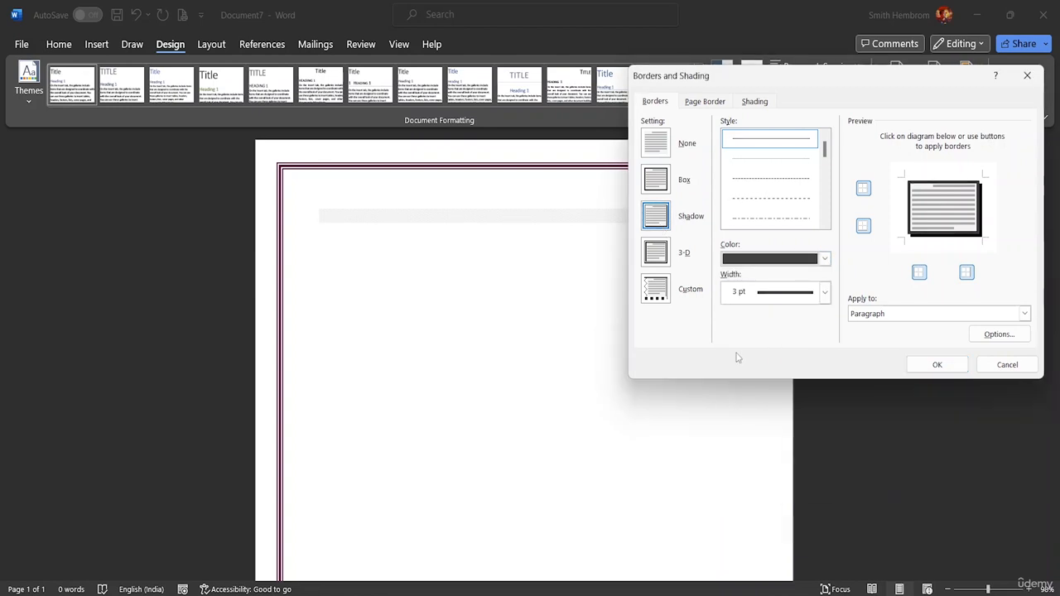
Step: Set the paragraph border to a 6 pt solid line and apply it to the paragraph
click(823, 292)
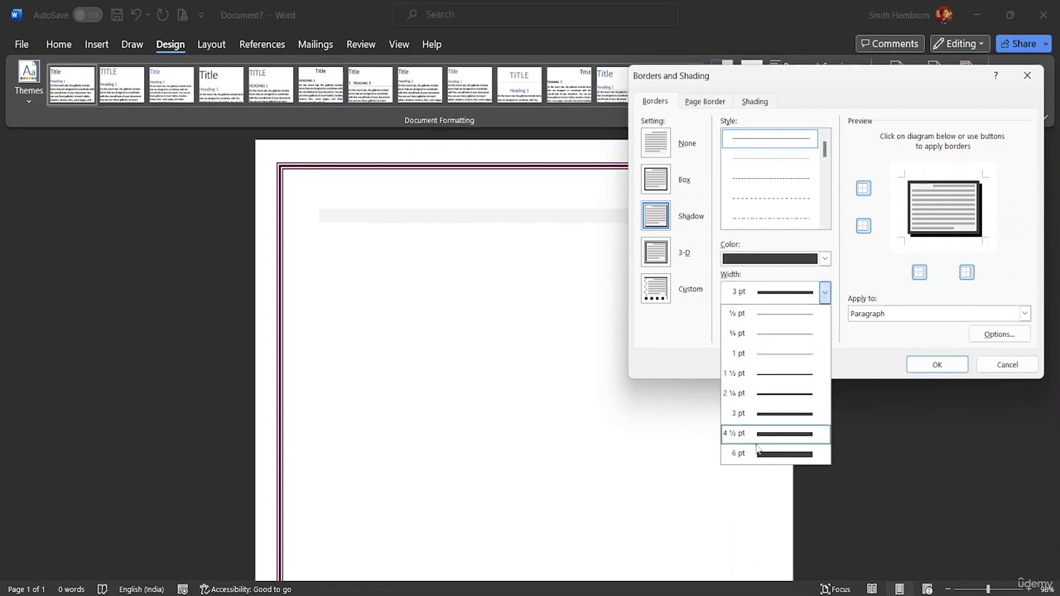
click(755, 454)
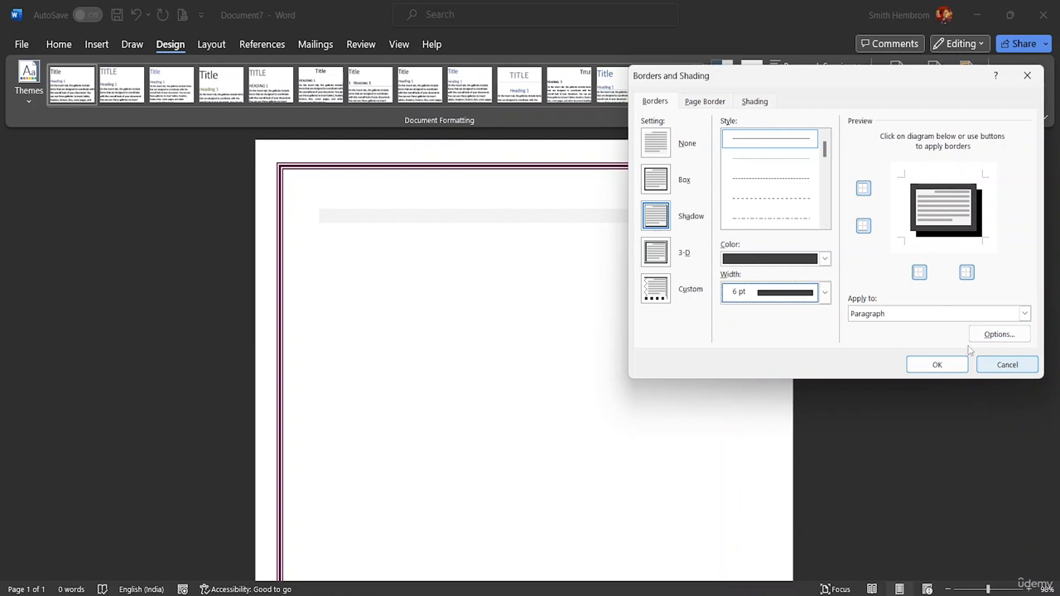
click(780, 143)
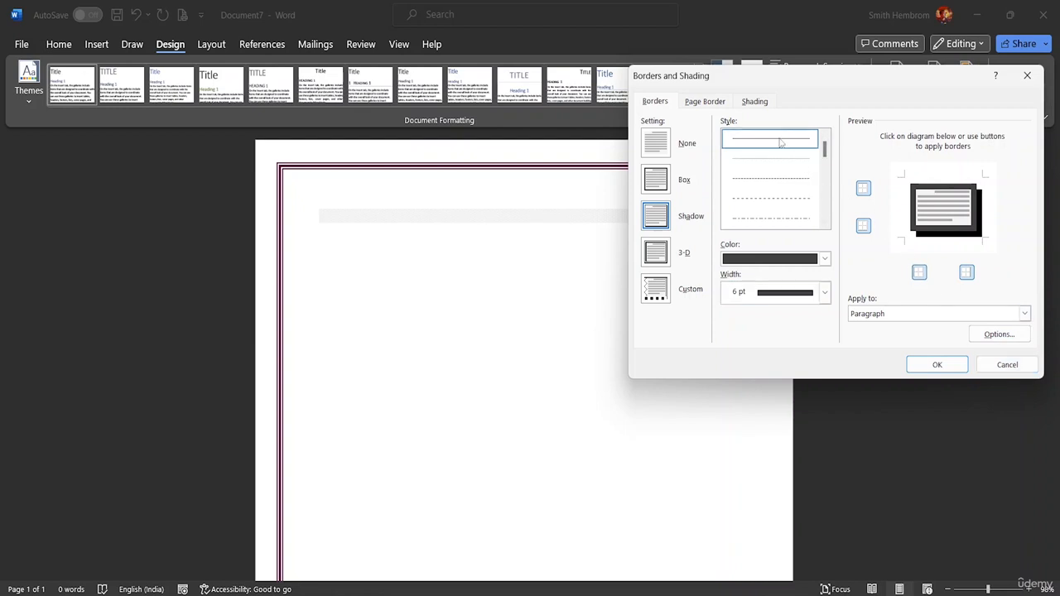
click(937, 365)
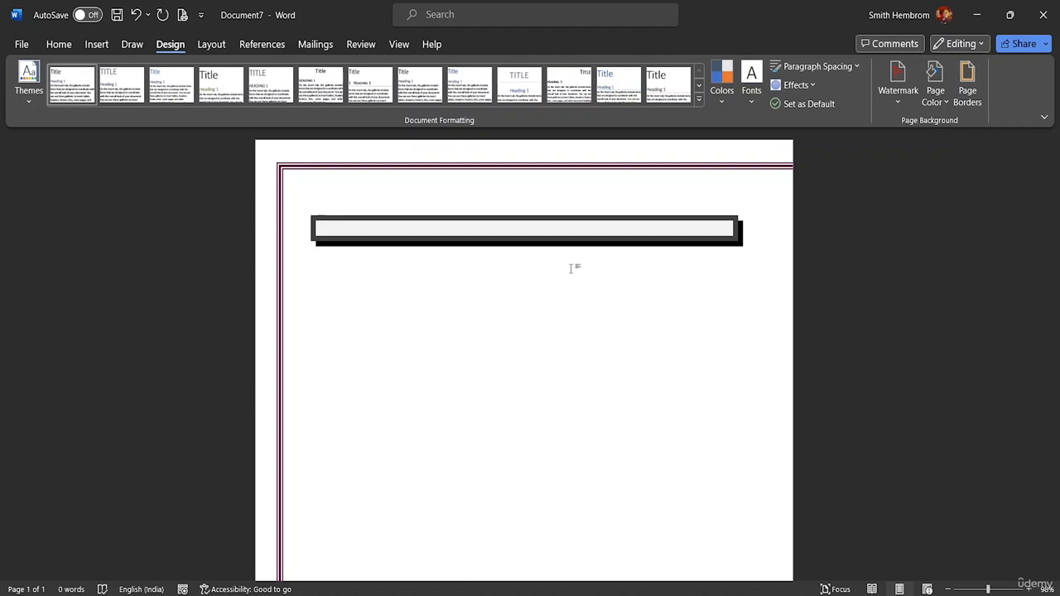
Step: Enter the title "THE GREATEST VICTORY" in the bordered paragraph
text(THE GREATES)
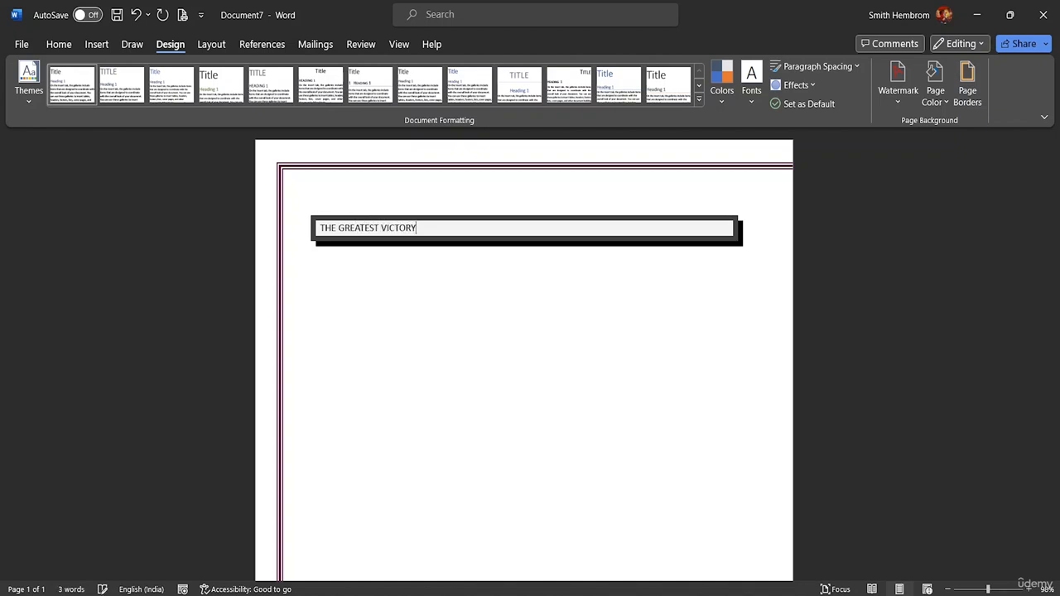
text(T VICTORY)
Step: Center the title "THE GREATEST VICTORY", set its font size to 36 and make it bold
drag(418, 228, 318, 230)
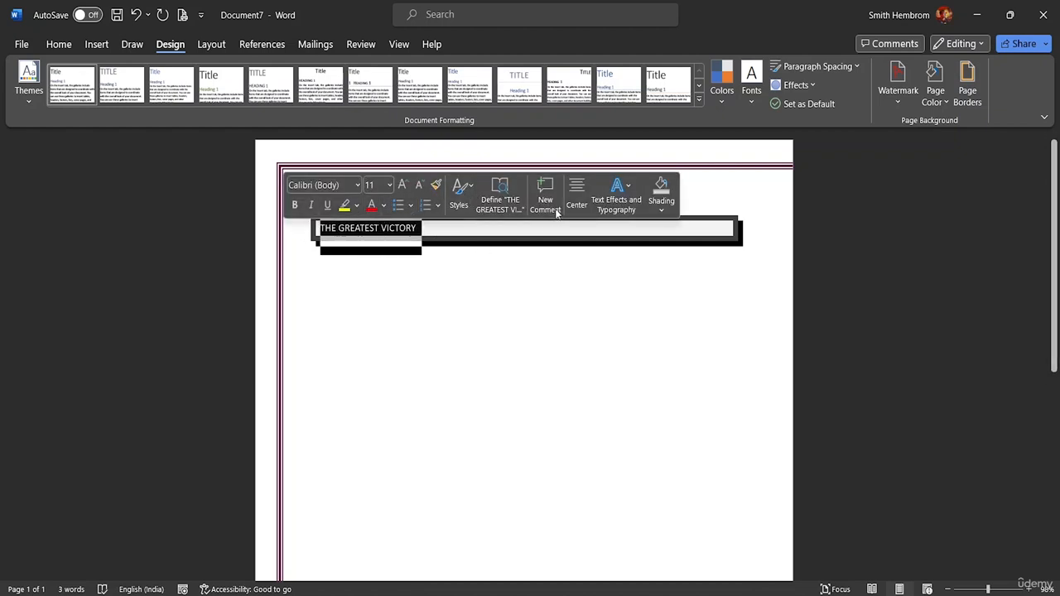
click(577, 197)
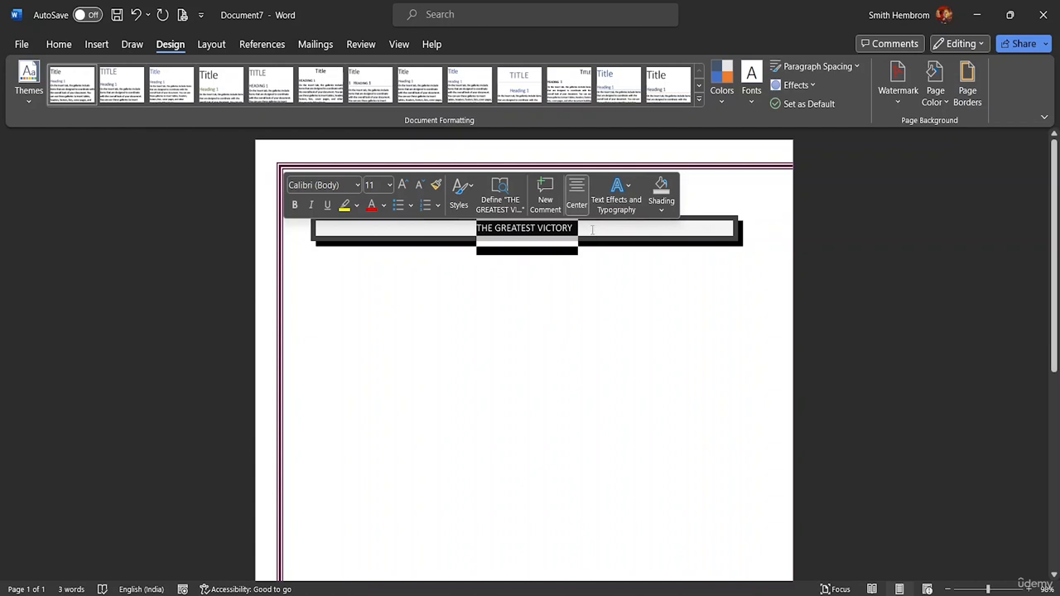
click(389, 185)
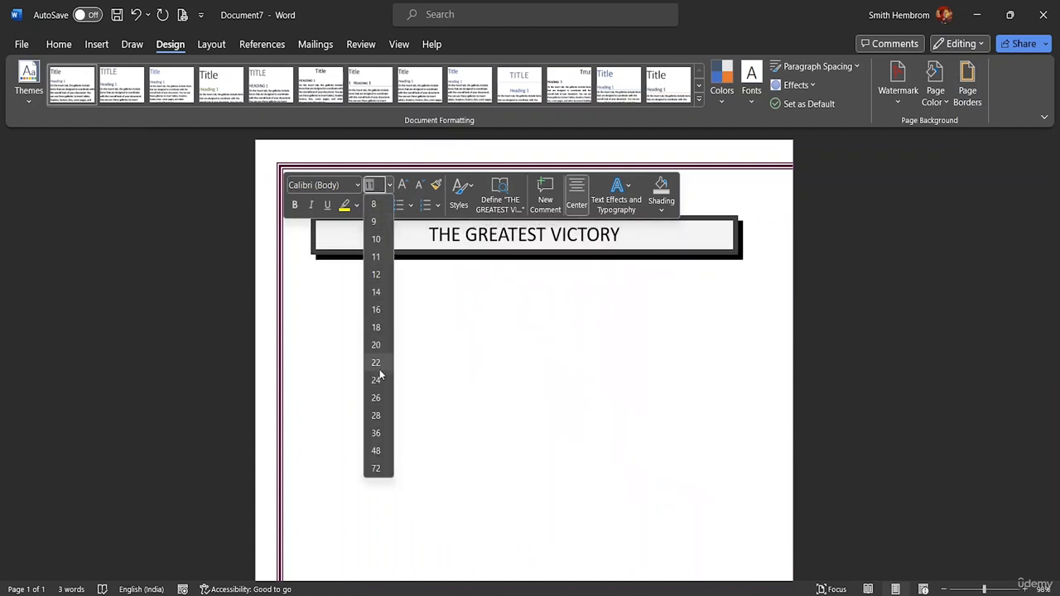
click(376, 432)
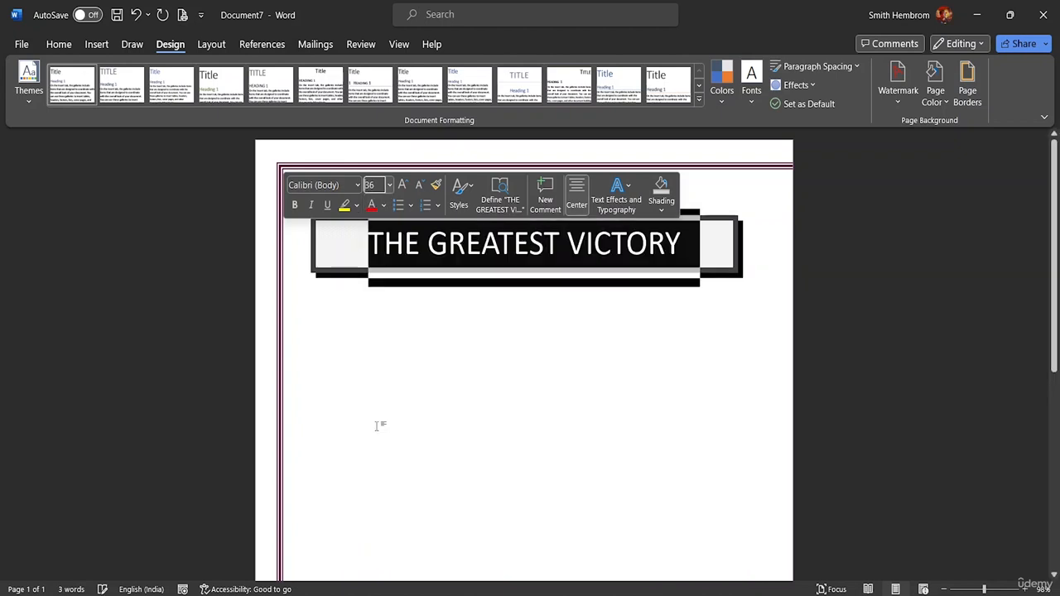
click(294, 207)
click(537, 341)
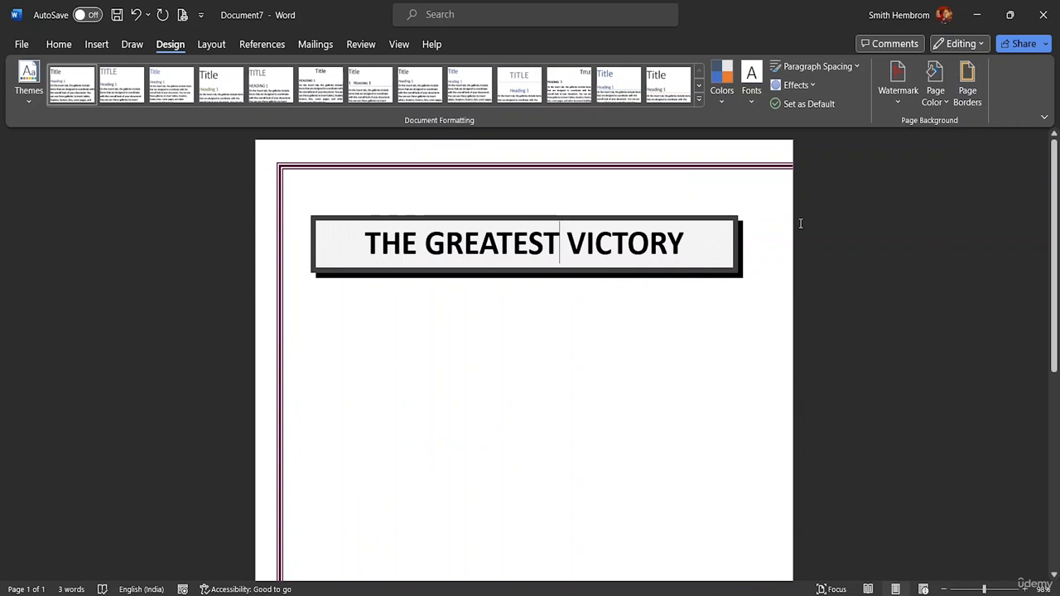
Step: Examine the whole page with its title box and review the page border settings without changing them
scroll(592, 279, down, 5)
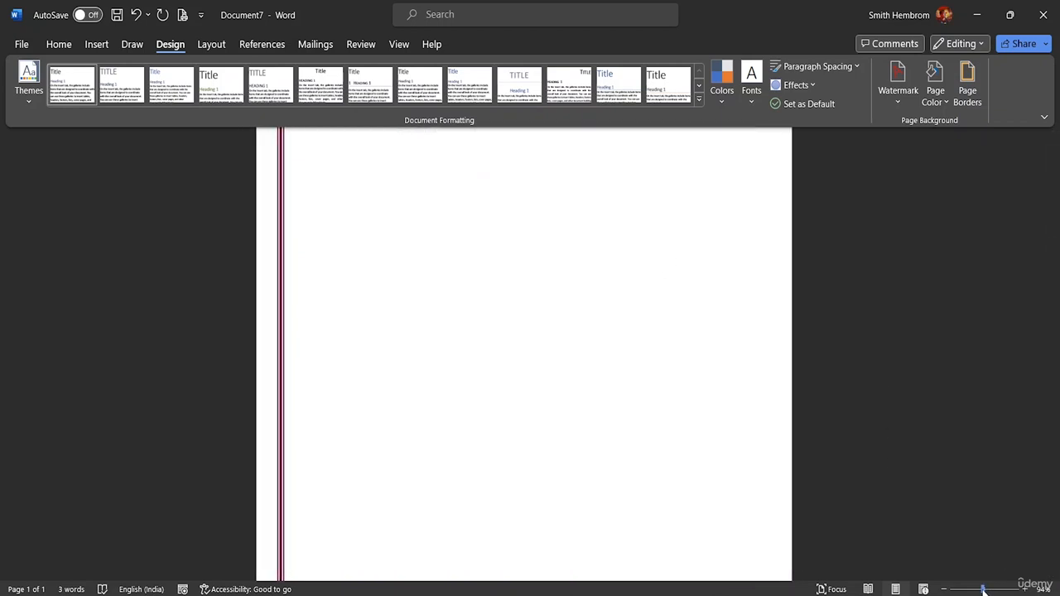
drag(984, 588, 968, 589)
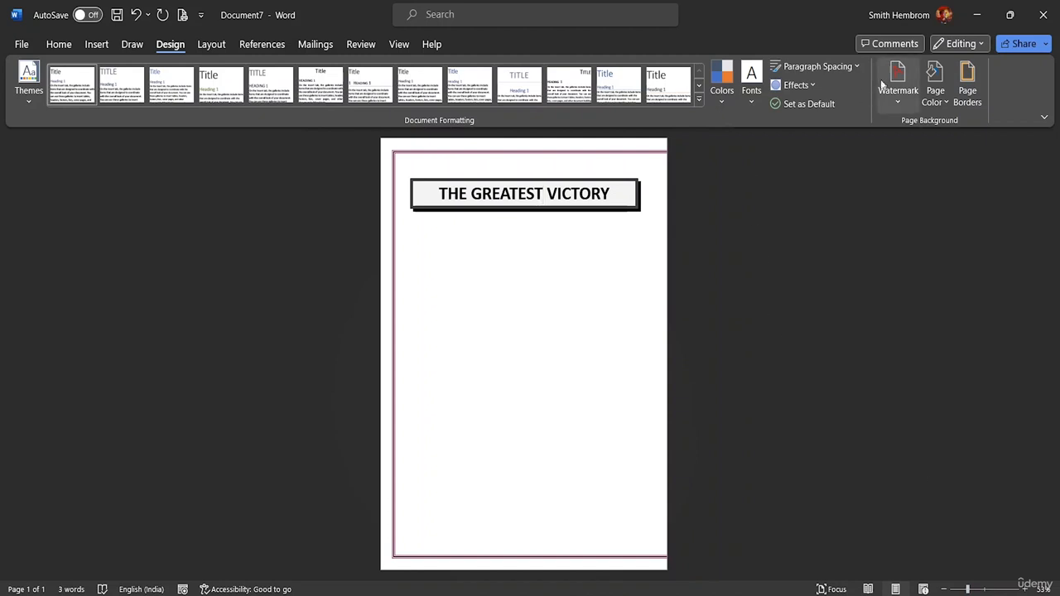
click(973, 103)
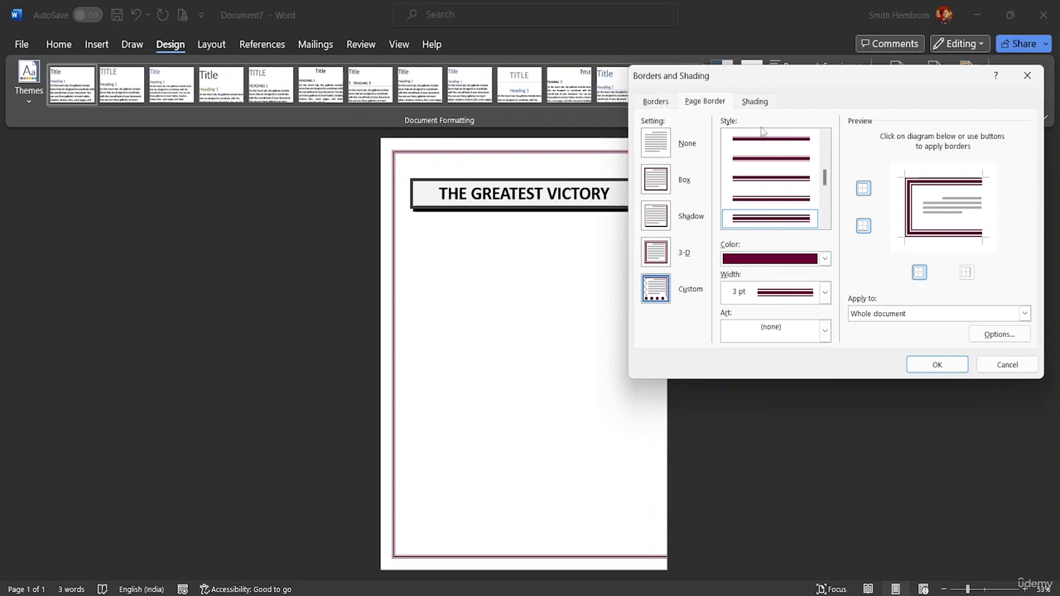
click(932, 361)
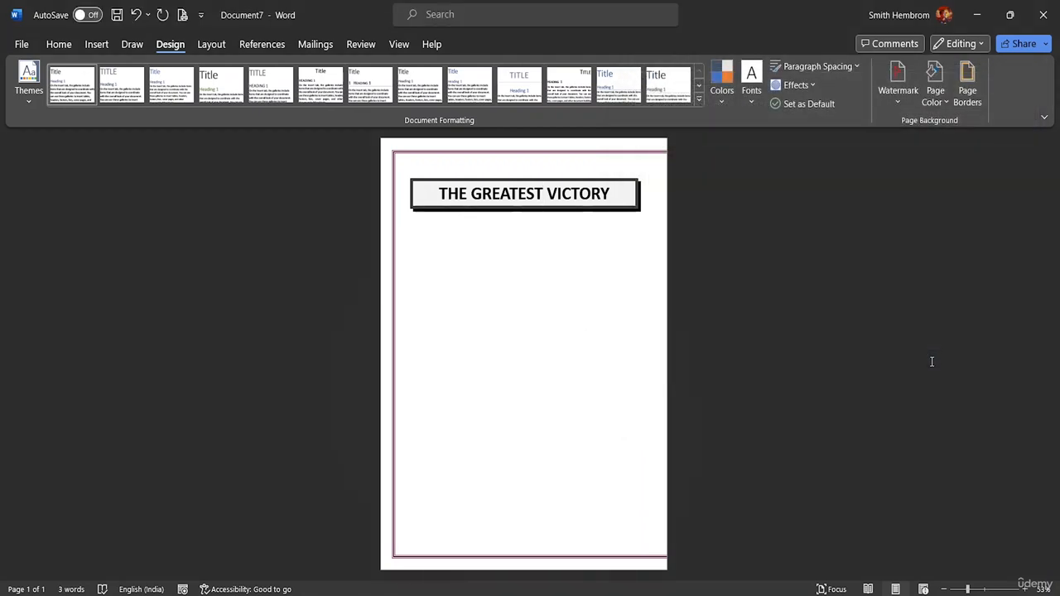